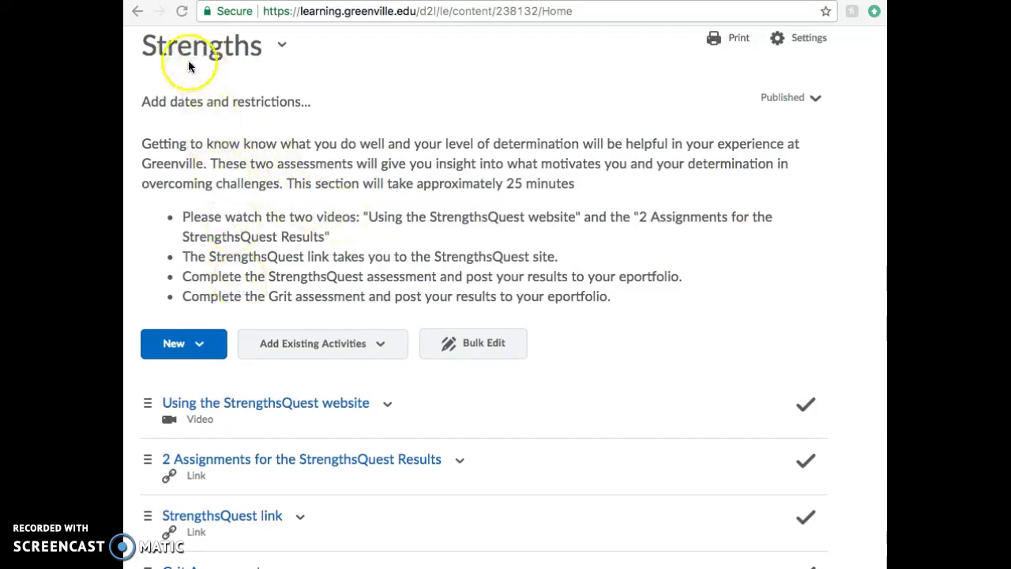
# Open the 'StrengthsQuest link' item from the Strengths module to reach strengthsquest.com
pyautogui.click(251, 518)
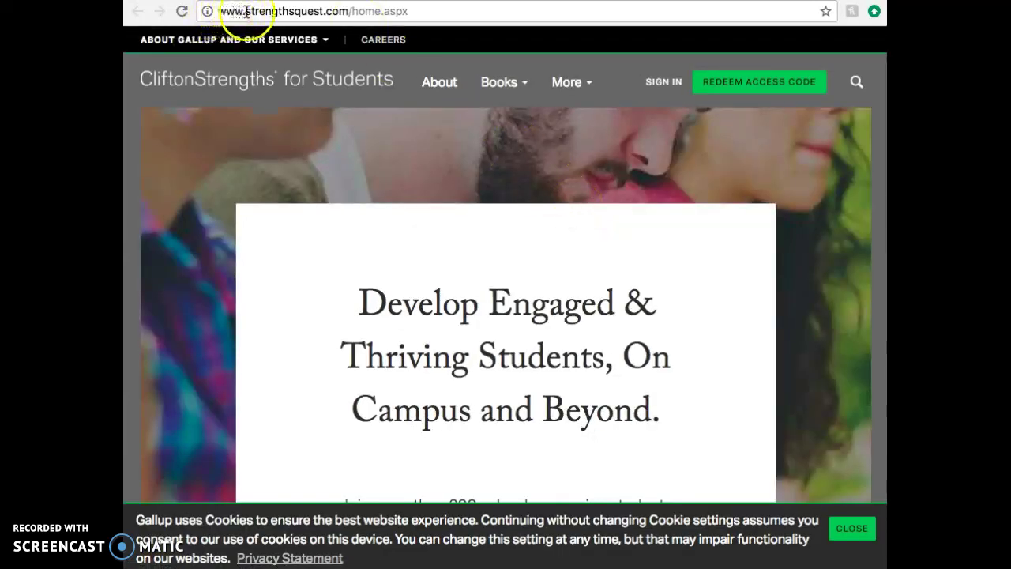
# Go to the Buy CliftonStrengths Codes page on strengthsquest.com
pyautogui.moveTo(353, 11); pyautogui.dragTo(263, 11)
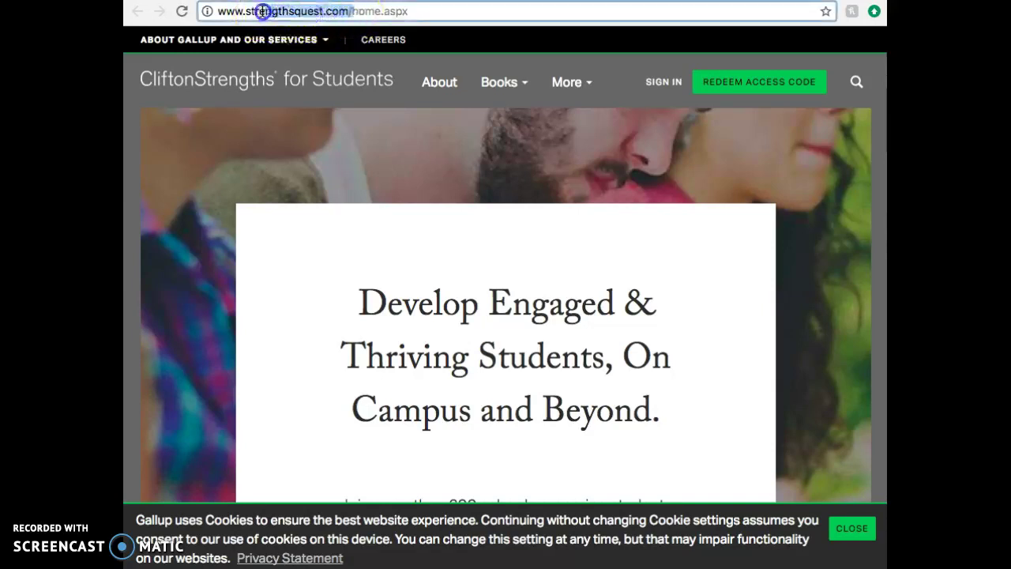
pyautogui.click(407, 150)
pyautogui.scroll(-5, 446, 234)
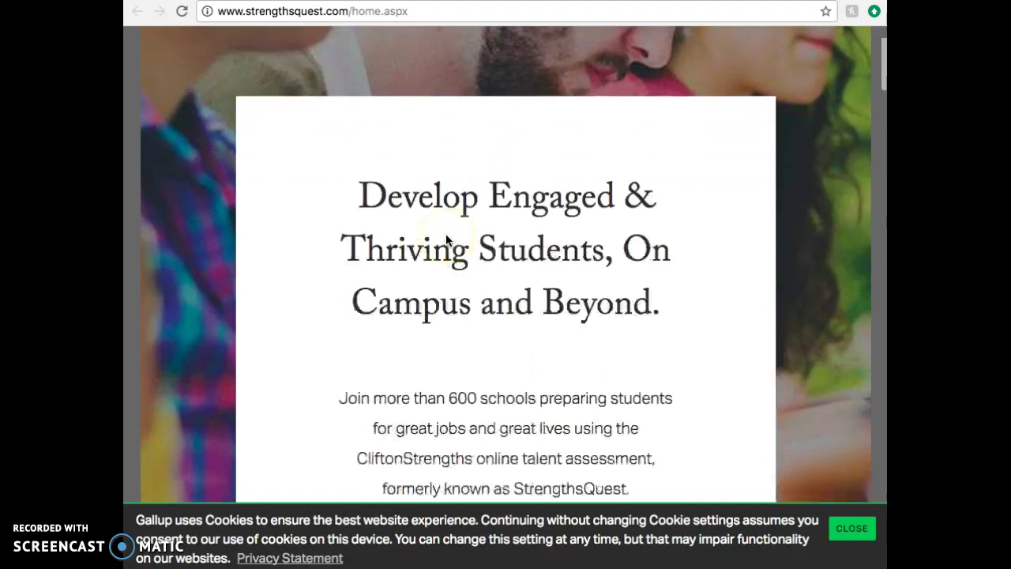
pyautogui.scroll(-1, 445, 234)
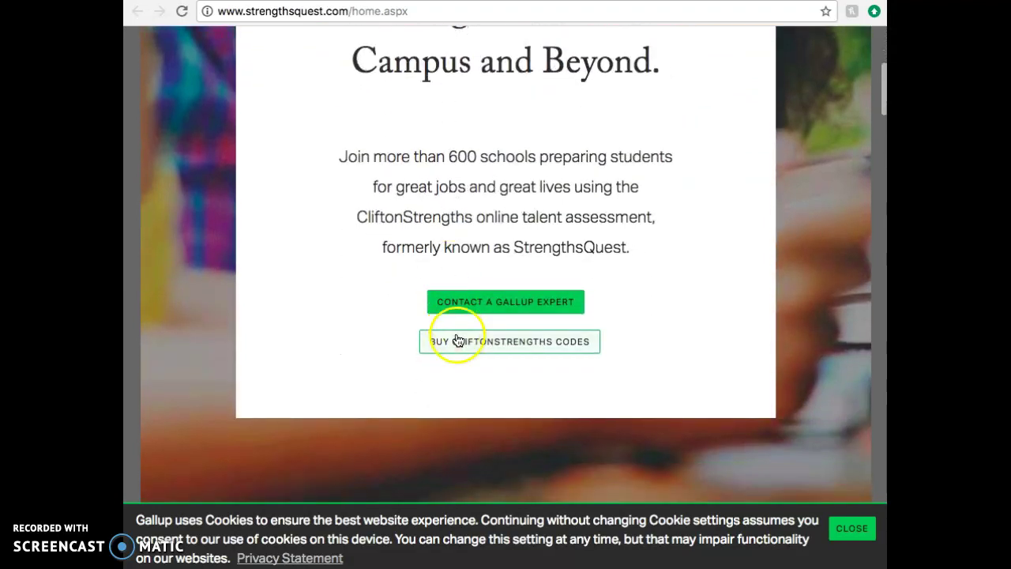
pyautogui.click(564, 348)
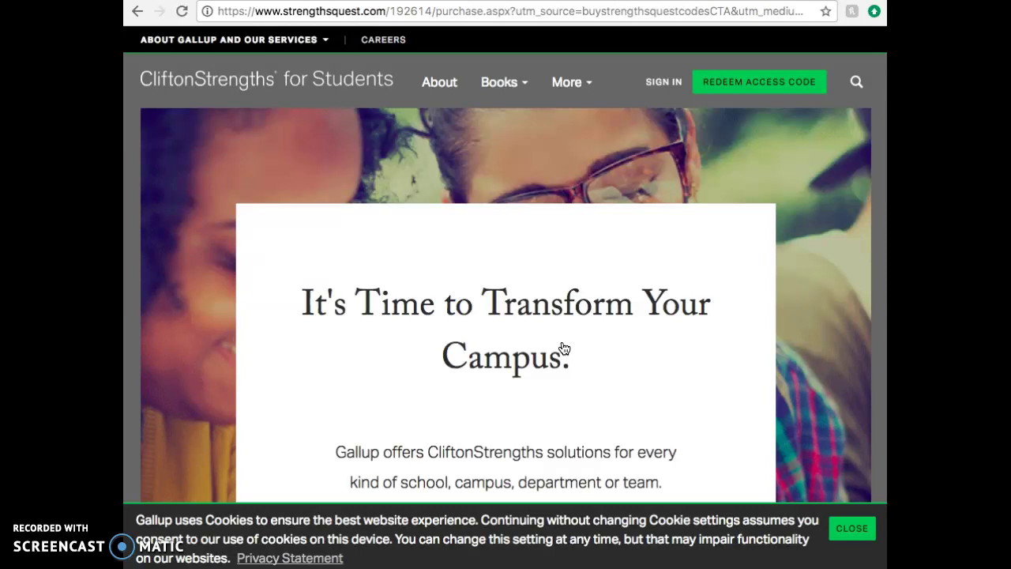
# Choose 'I'm Buying for Myself' and the $9.99 online-access option at shop.gallup.com
pyautogui.scroll(-3, 563, 348)
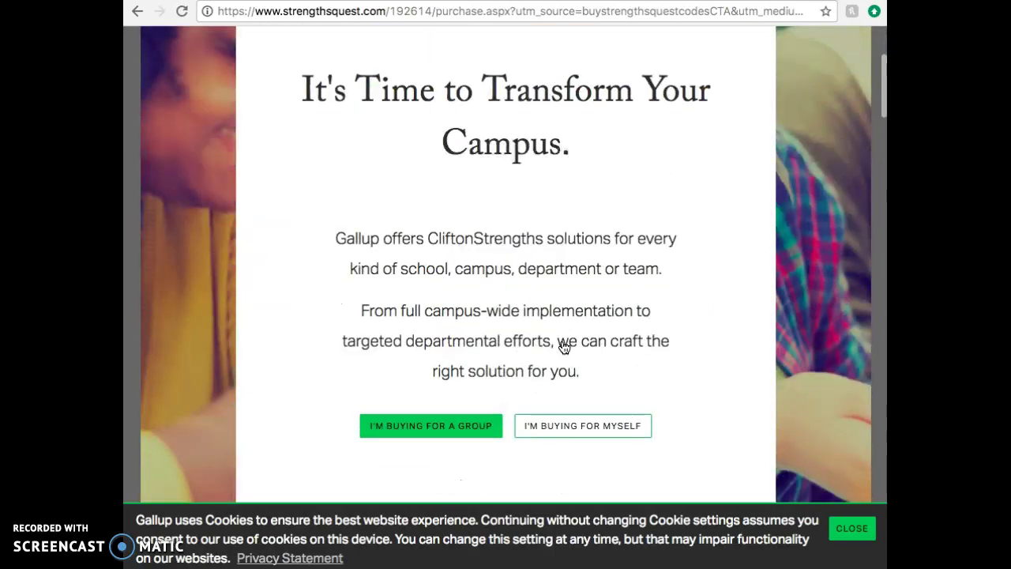
pyautogui.scroll(-1, 564, 348)
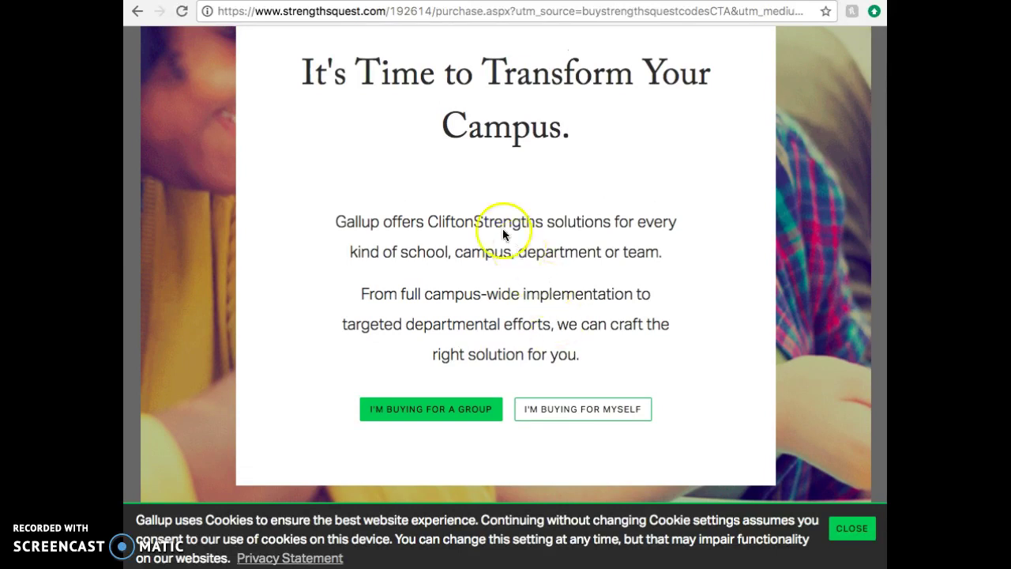
pyautogui.click(569, 411)
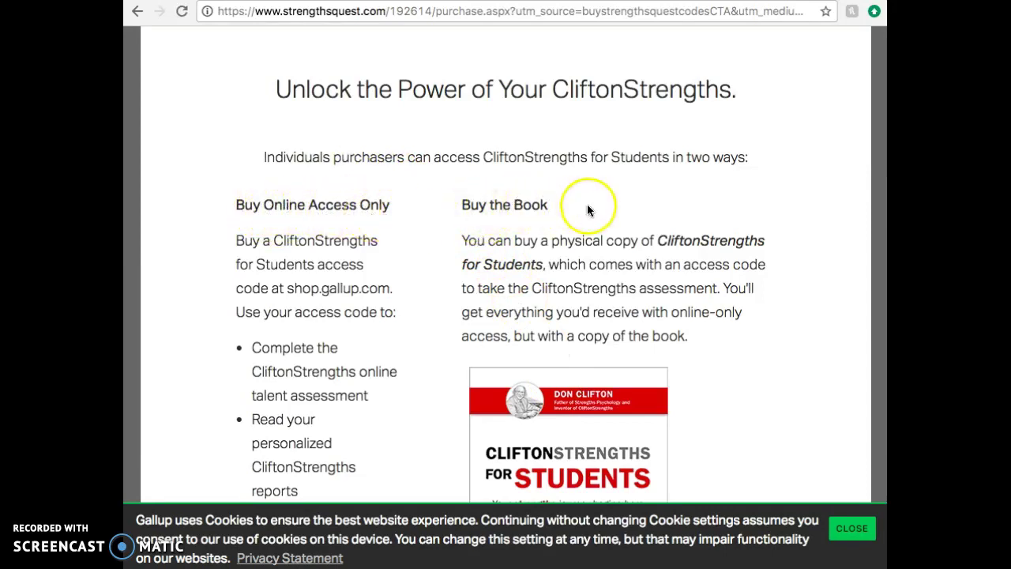
pyautogui.scroll(-1, 335, 366)
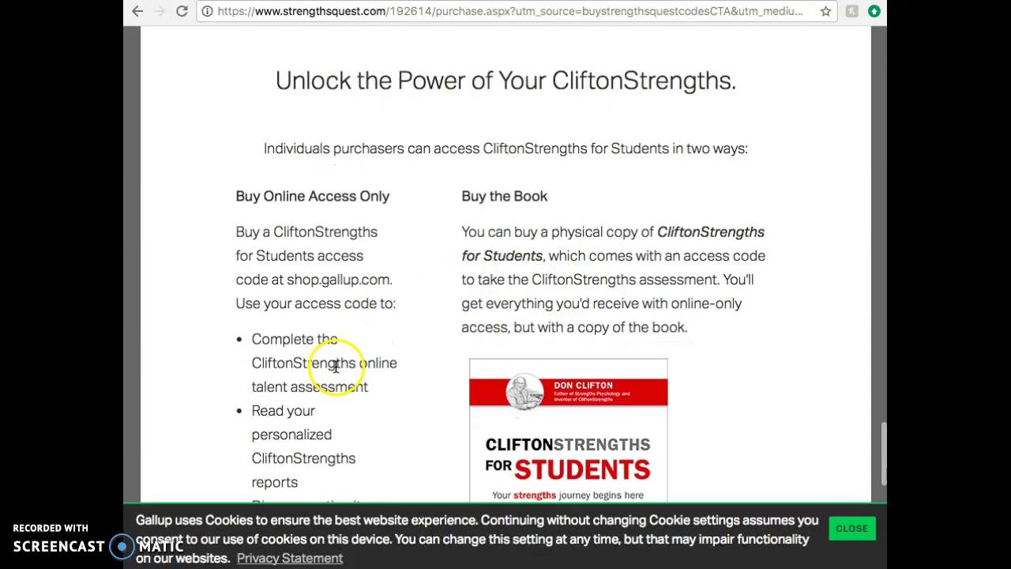
pyautogui.scroll(-10, 309, 293)
pyautogui.click(295, 183)
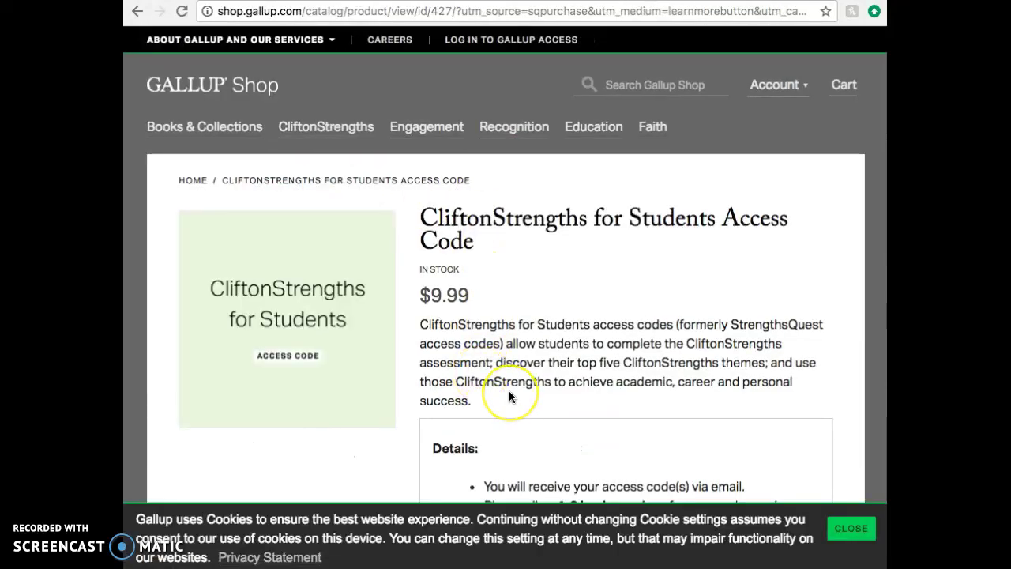
# Select the Individual access code type and add the $9.99 code to the cart
pyautogui.scroll(-3, 497, 387)
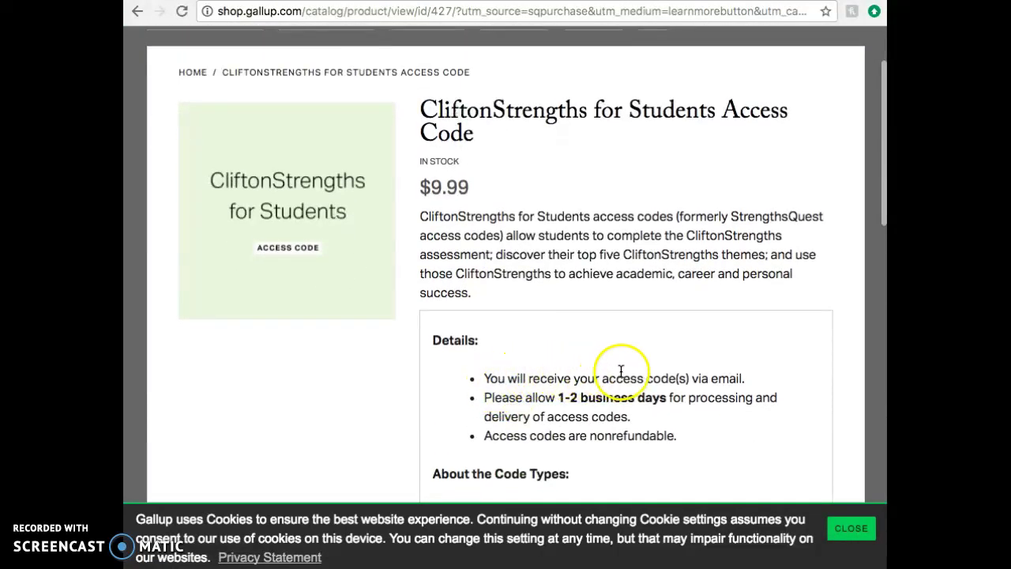
pyautogui.scroll(-5, 632, 368)
pyautogui.scroll(-5, 631, 368)
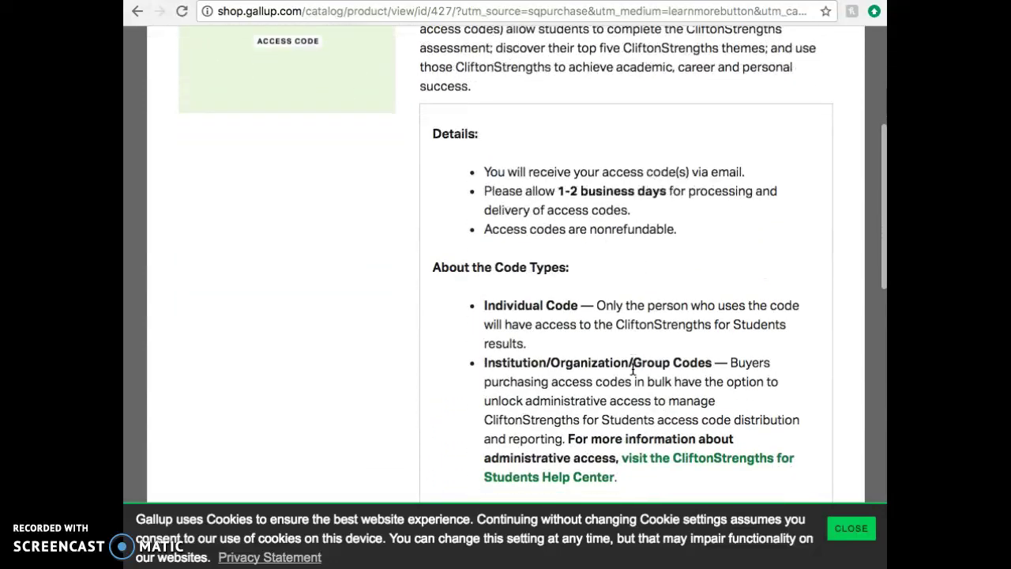
pyautogui.scroll(-1, 632, 368)
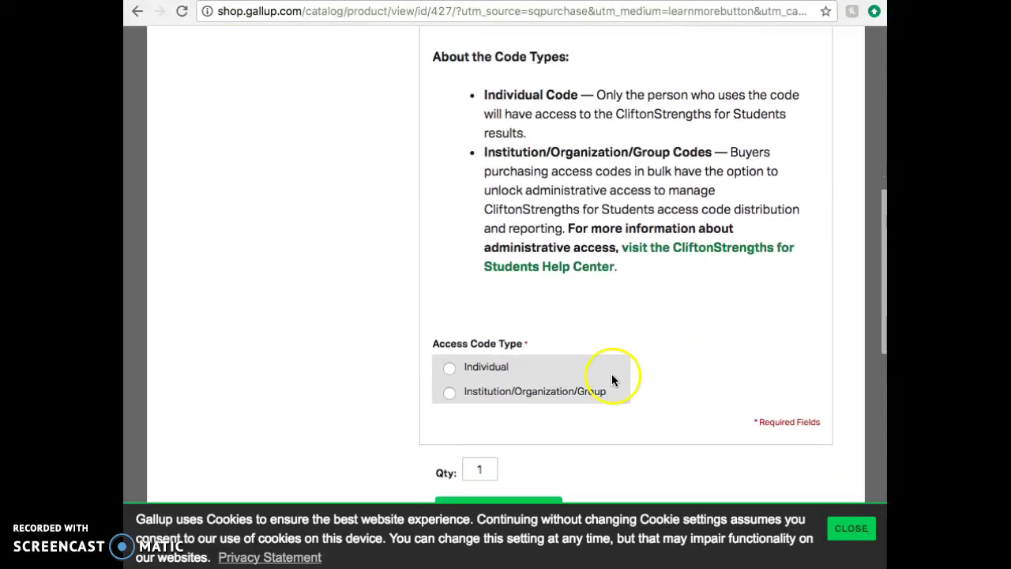
pyautogui.click(452, 368)
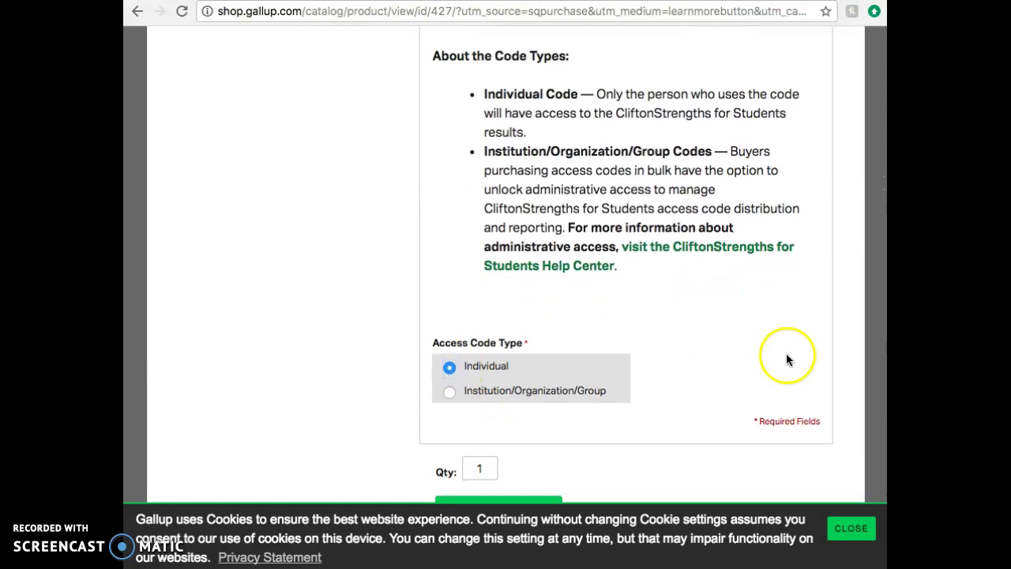
pyautogui.scroll(-3, 786, 353)
pyautogui.click(515, 385)
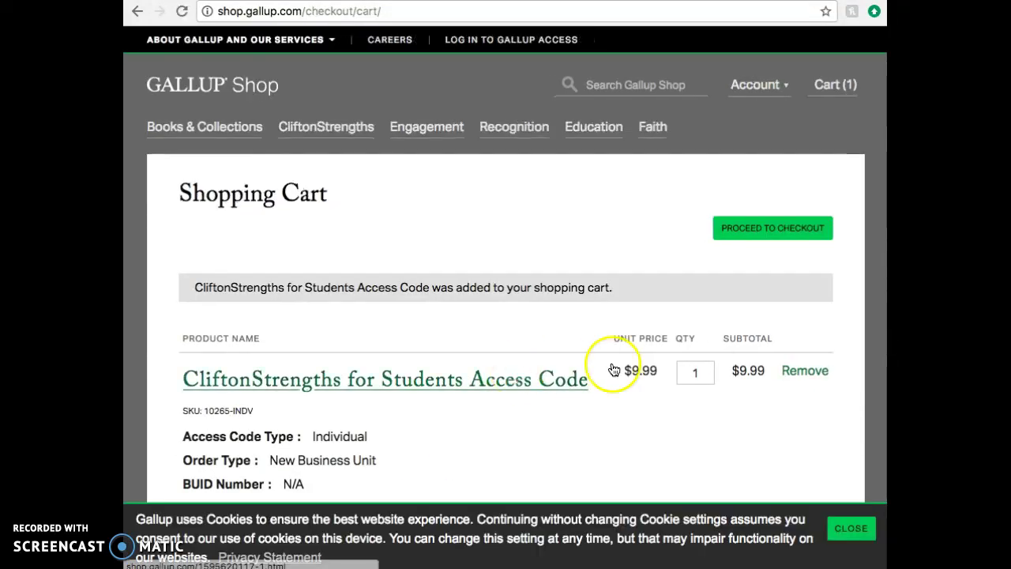
# Proceed to checkout with the access code in the cart
pyautogui.scroll(-1, 490, 403)
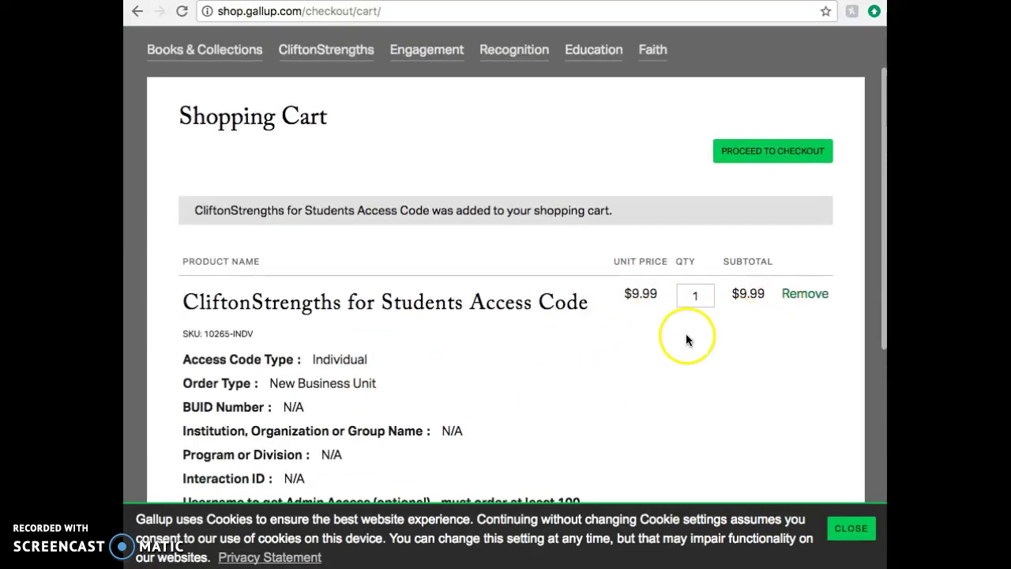
pyautogui.scroll(-3, 614, 359)
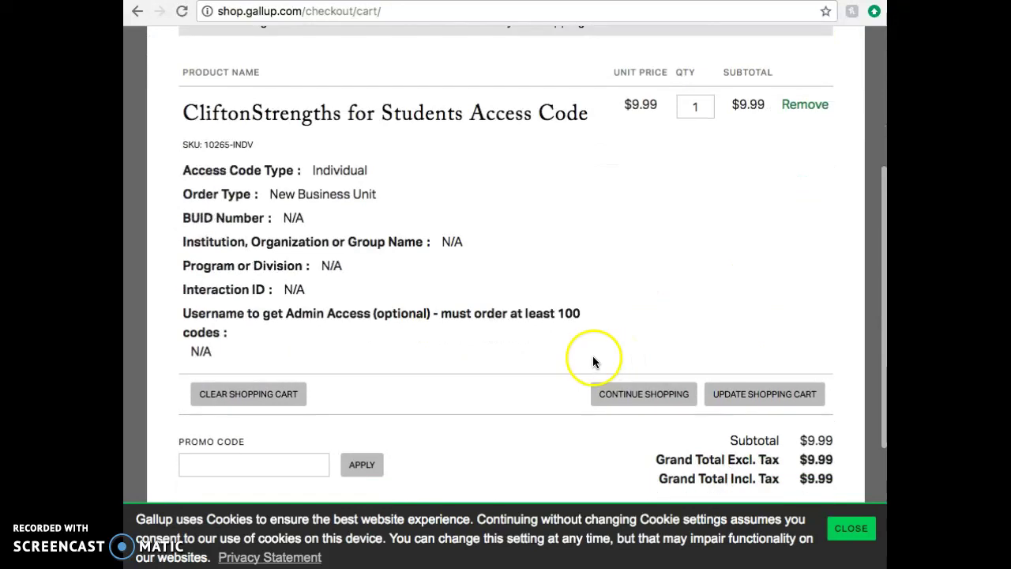
pyautogui.scroll(-2, 772, 406)
pyautogui.click(743, 402)
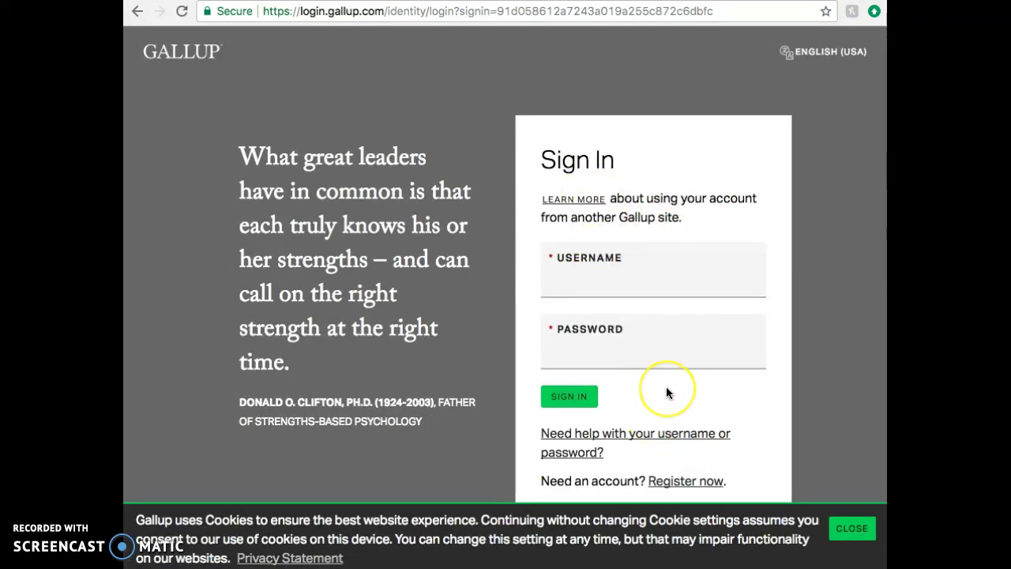
# Create a new Gallup account, agree to the Privacy Statement, and submit the registration
pyautogui.scroll(-1, 652, 442)
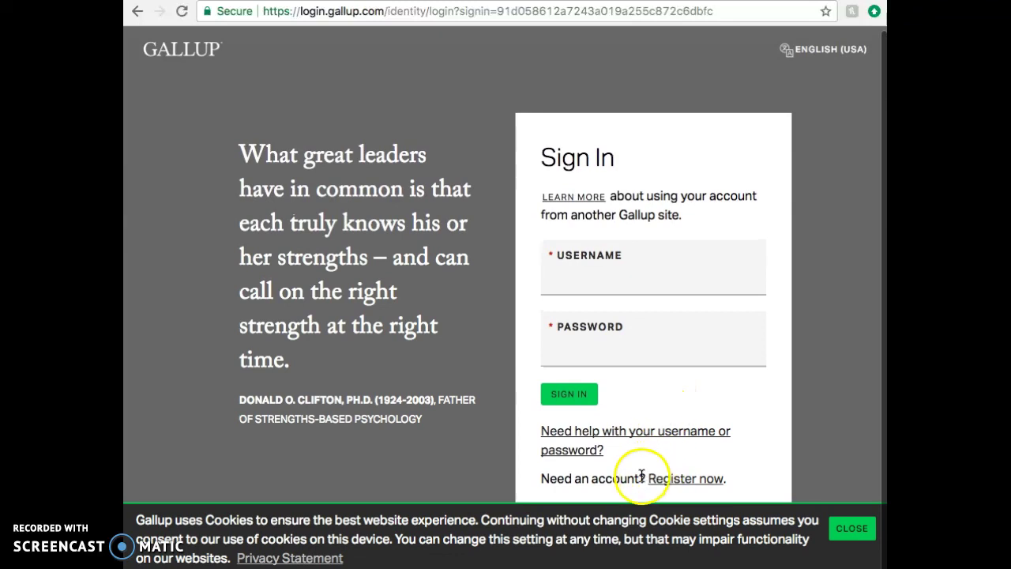
pyautogui.click(666, 477)
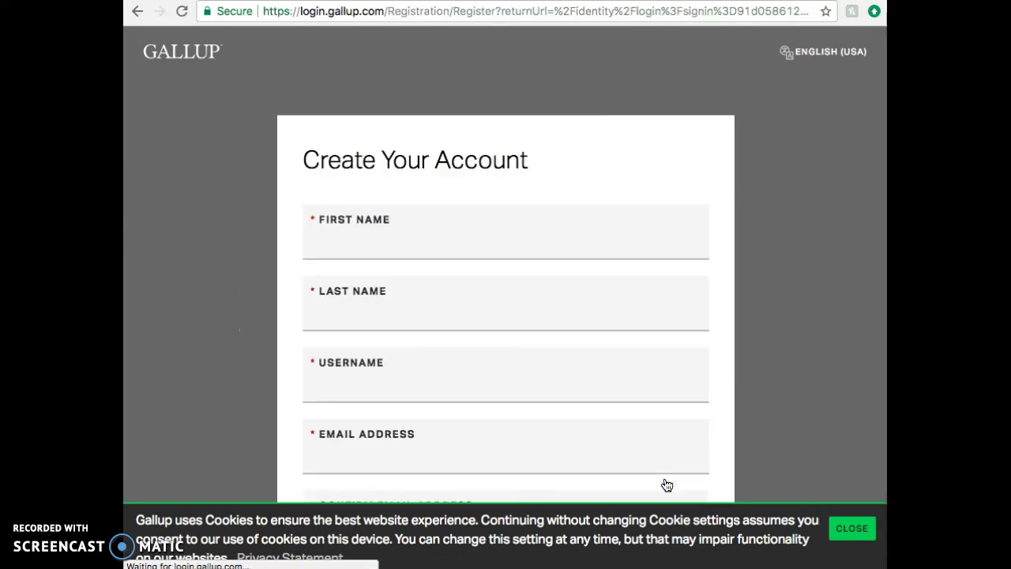
pyautogui.scroll(-2, 442, 253)
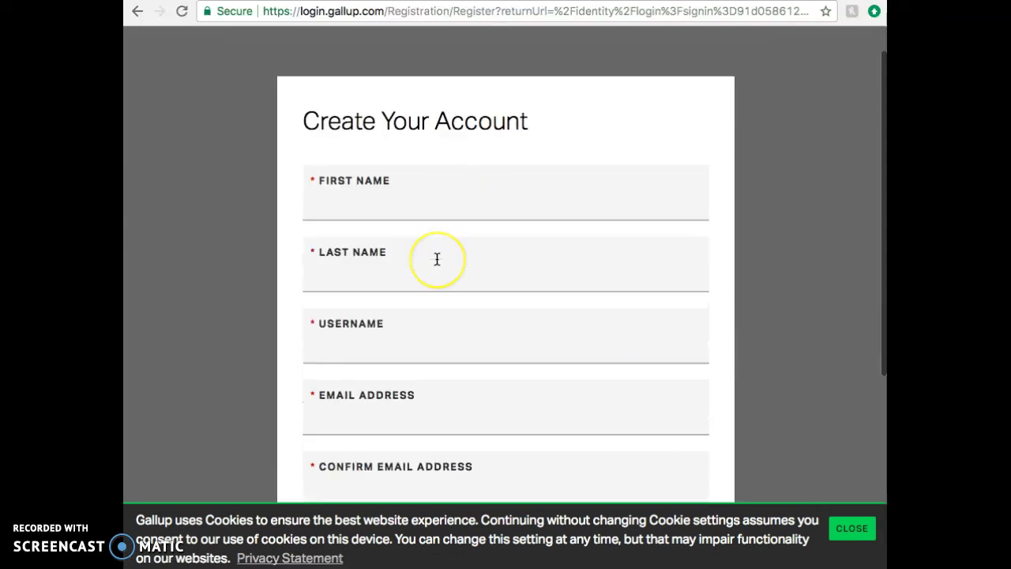
pyautogui.scroll(-1, 437, 259)
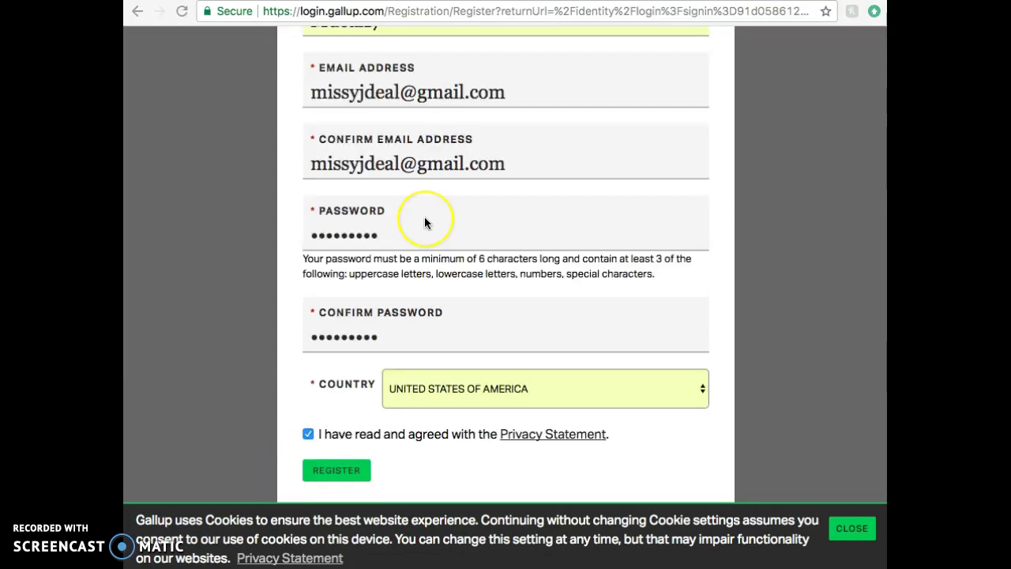
pyautogui.scroll(8, 425, 219)
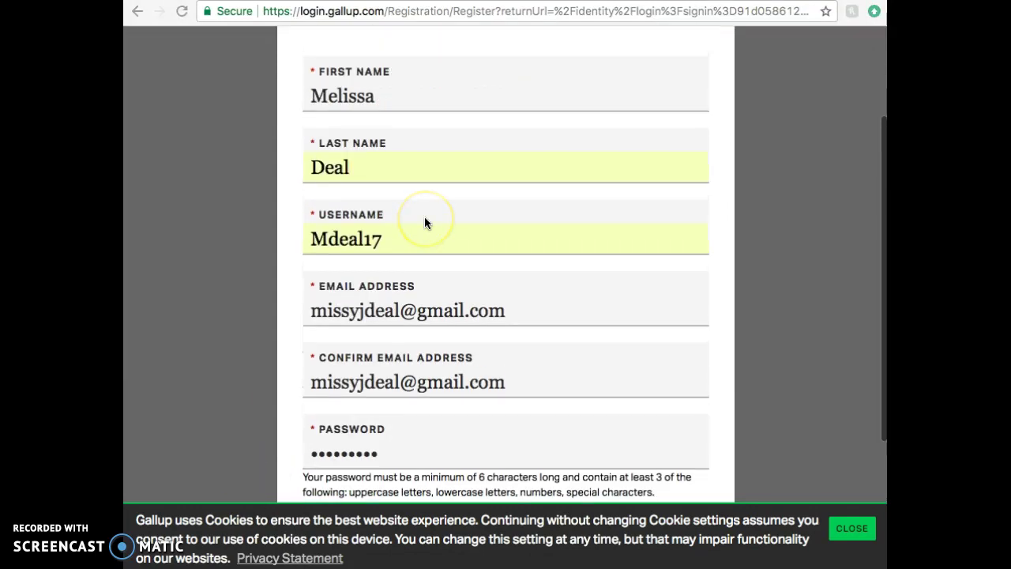
pyautogui.scroll(-3, 425, 221)
pyautogui.scroll(-5, 426, 224)
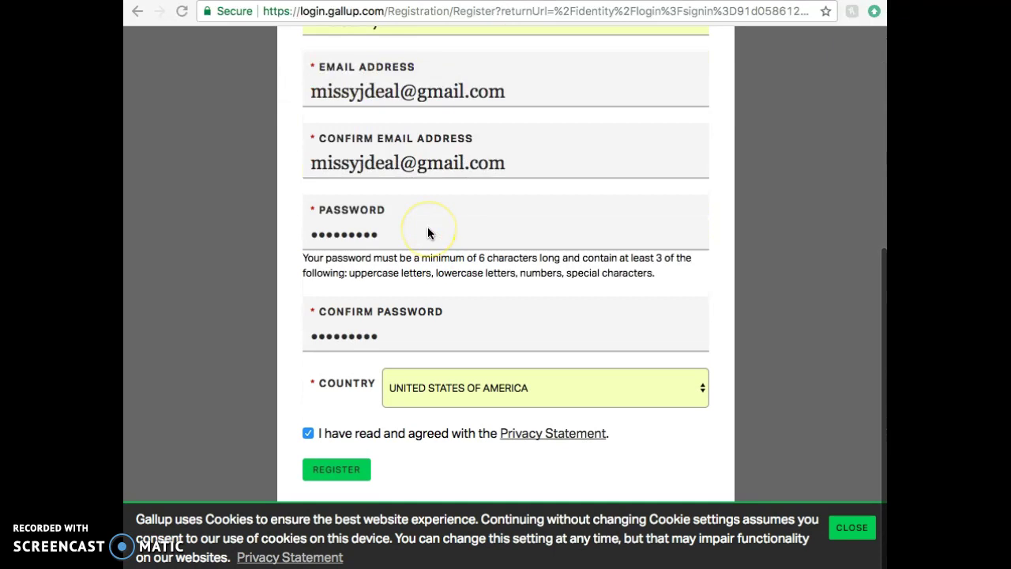
pyautogui.click(335, 470)
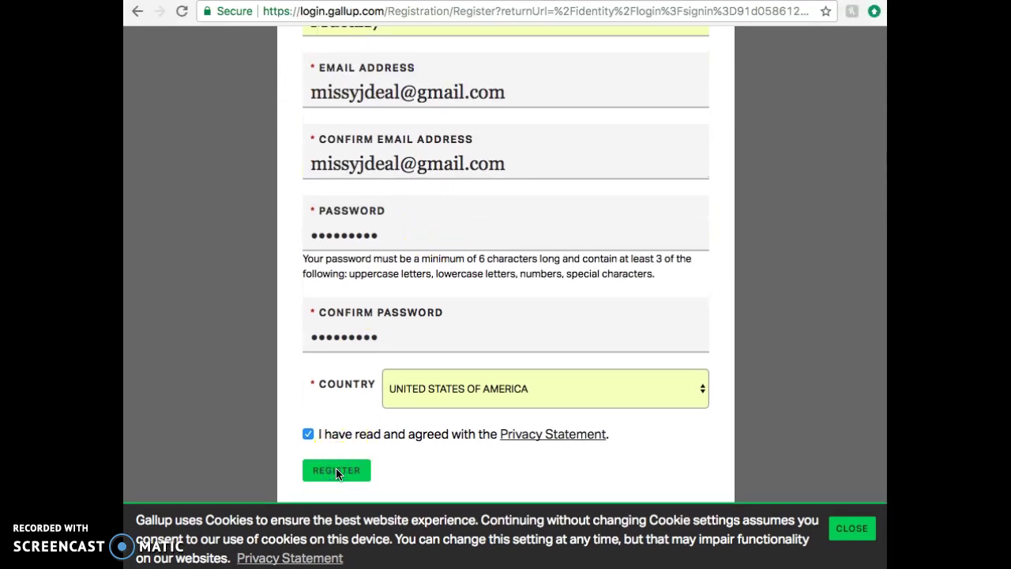
pyautogui.click(335, 471)
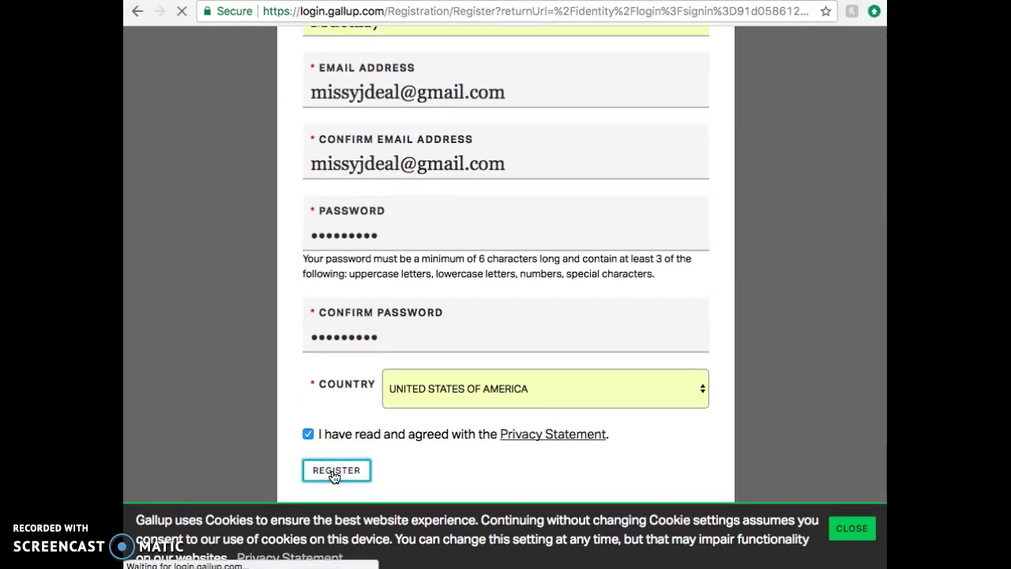
# Activate the new Gallup account by pasting the emailed activation code and continuing
pyautogui.click(337, 474)
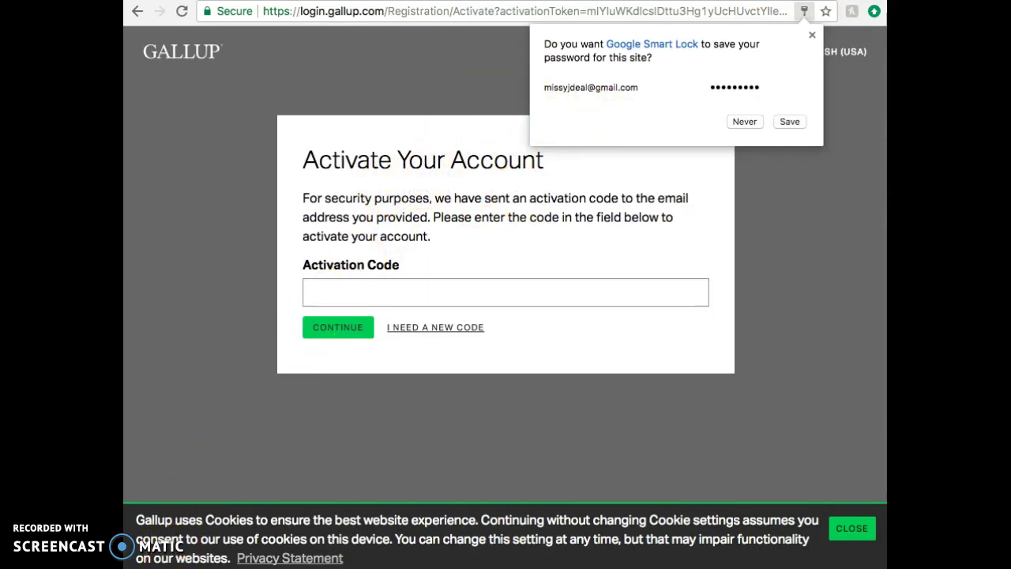
pyautogui.hotkey('ctrl', 'v')
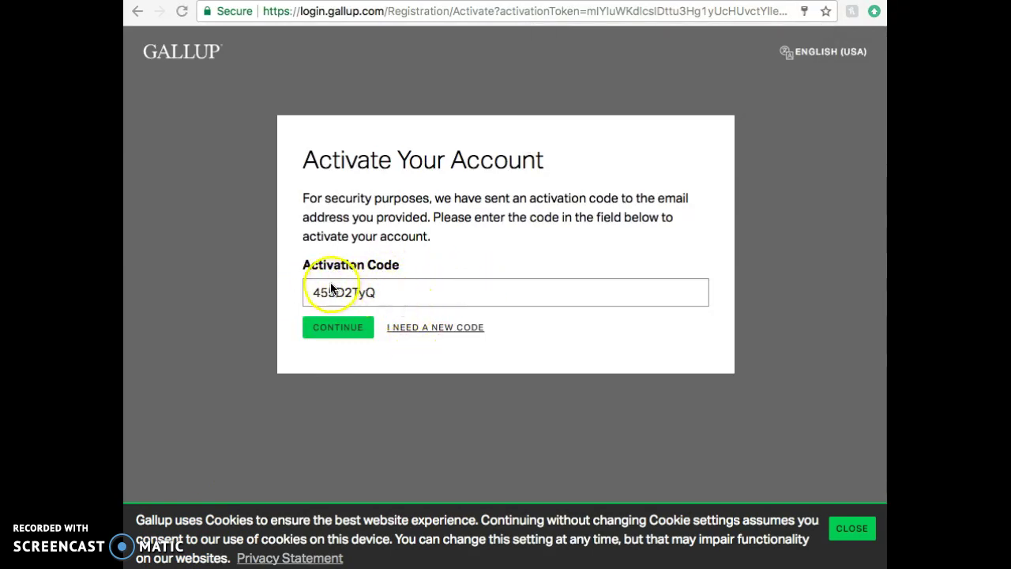
pyautogui.click(337, 330)
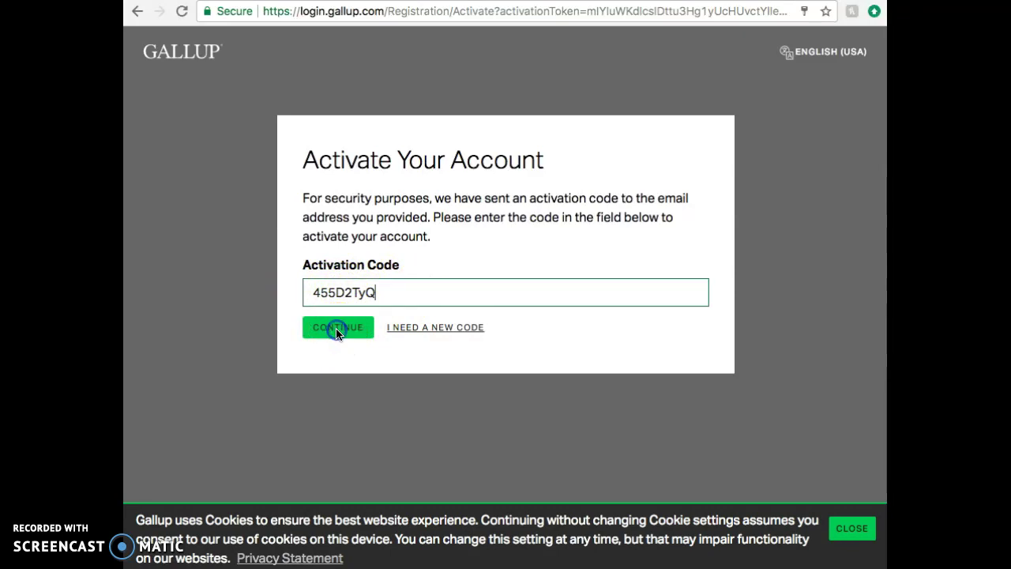
pyautogui.click(337, 330)
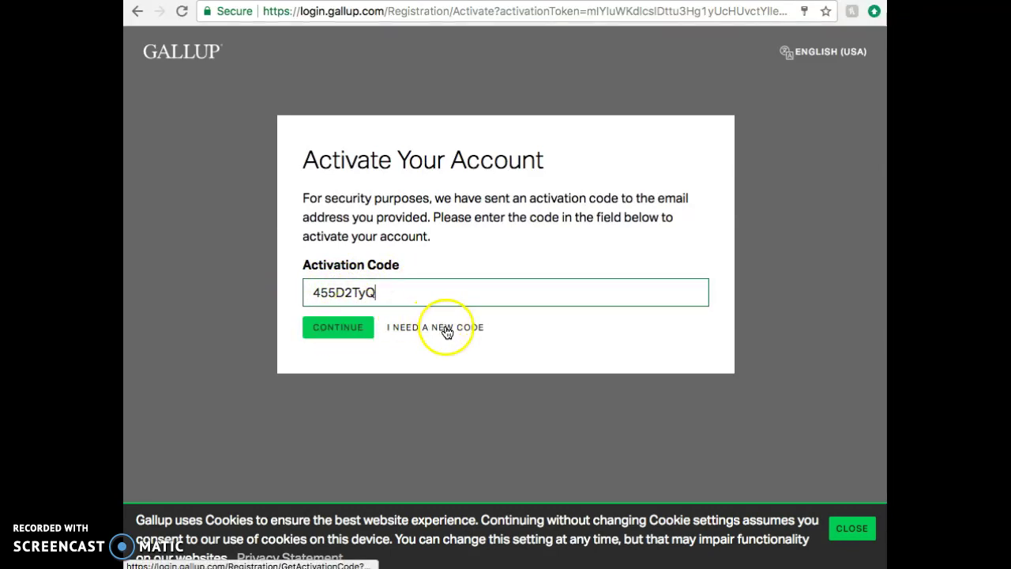
pyautogui.click(338, 331)
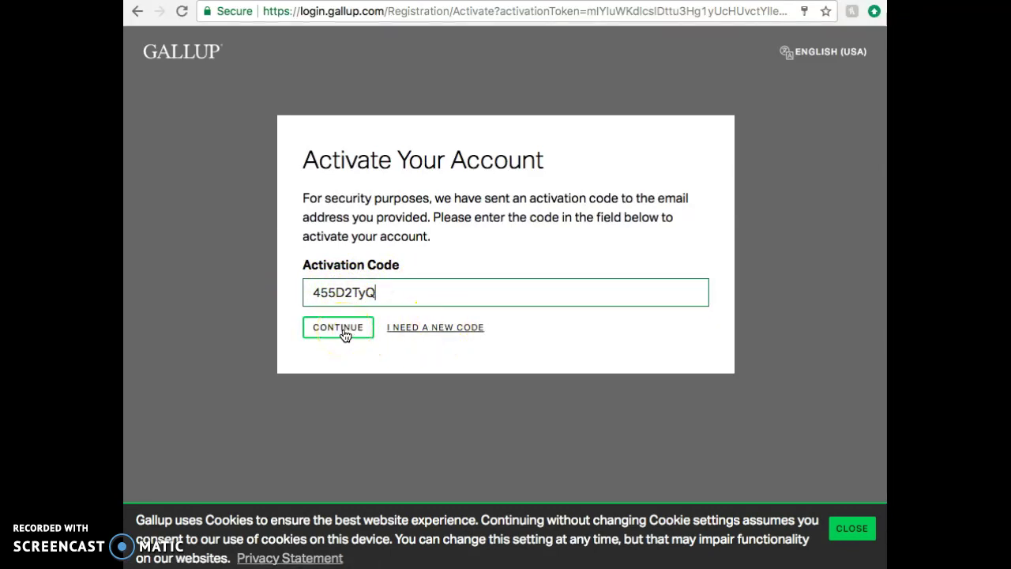
pyautogui.click(342, 332)
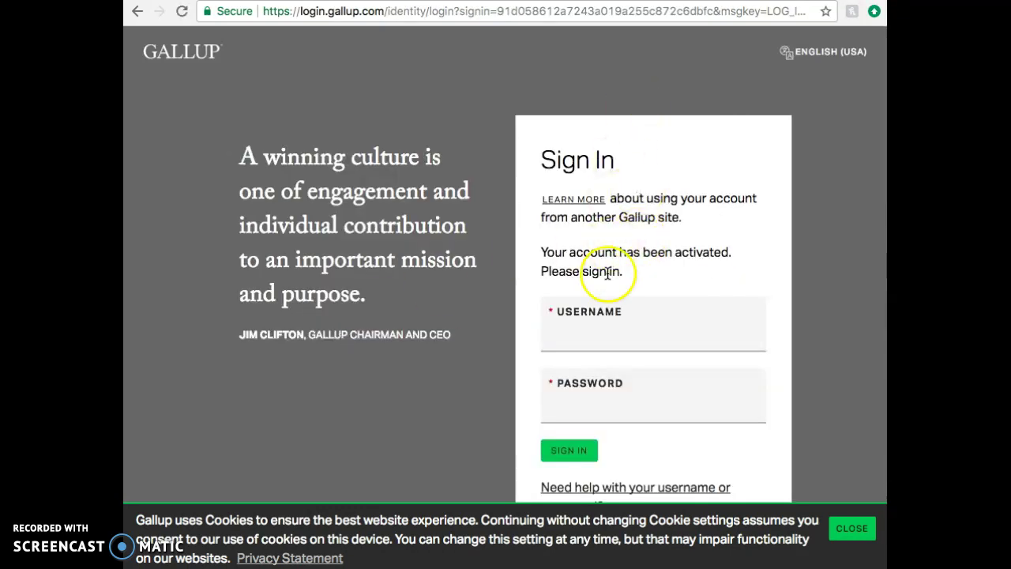
# Sign in to Gallup with the new account's username and password
pyautogui.scroll(-1, 598, 271)
pyautogui.click(586, 290)
pyautogui.write('missy')
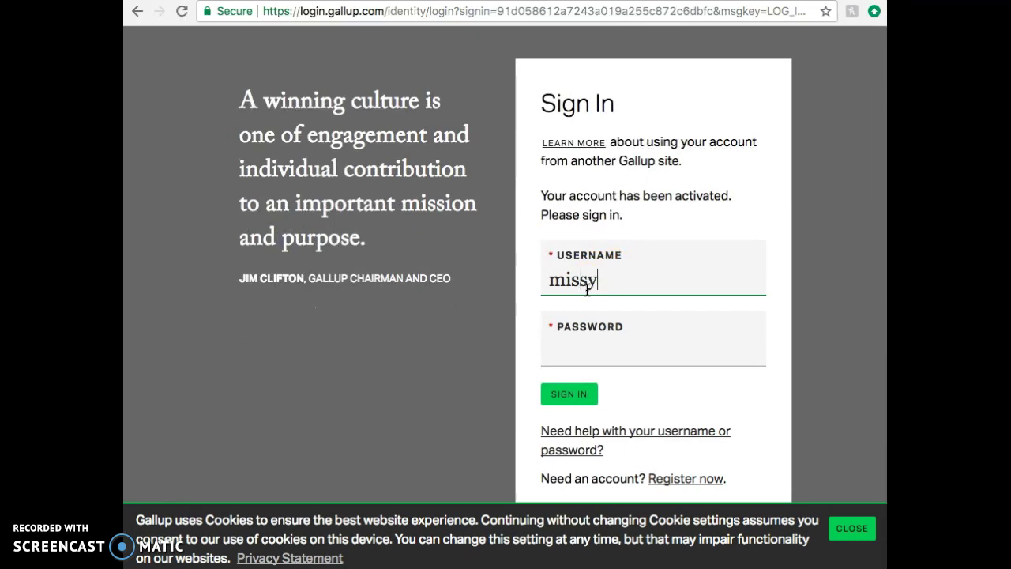
pyautogui.press('BackSpace')
pyautogui.press('BackSpace')
pyautogui.press('BackSpace')
pyautogui.press('BackSpace')
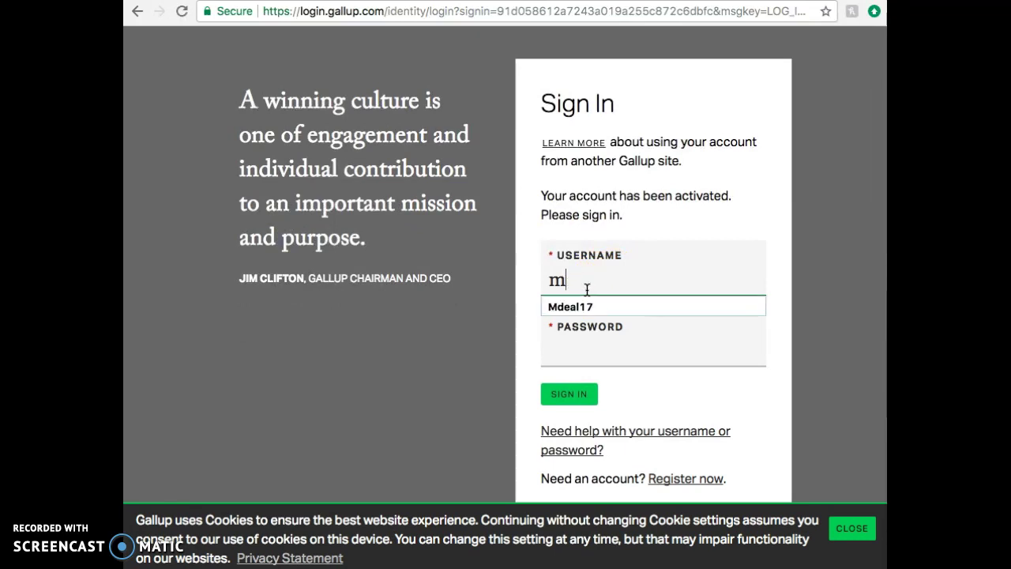
pyautogui.click(587, 305)
pyautogui.click(597, 355)
pyautogui.write('•••')
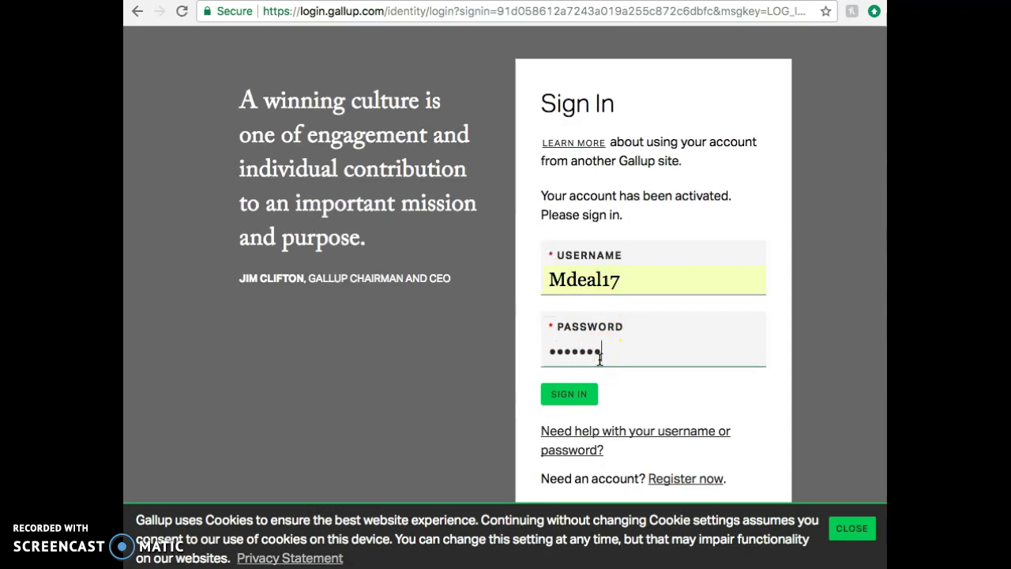
pyautogui.click(557, 403)
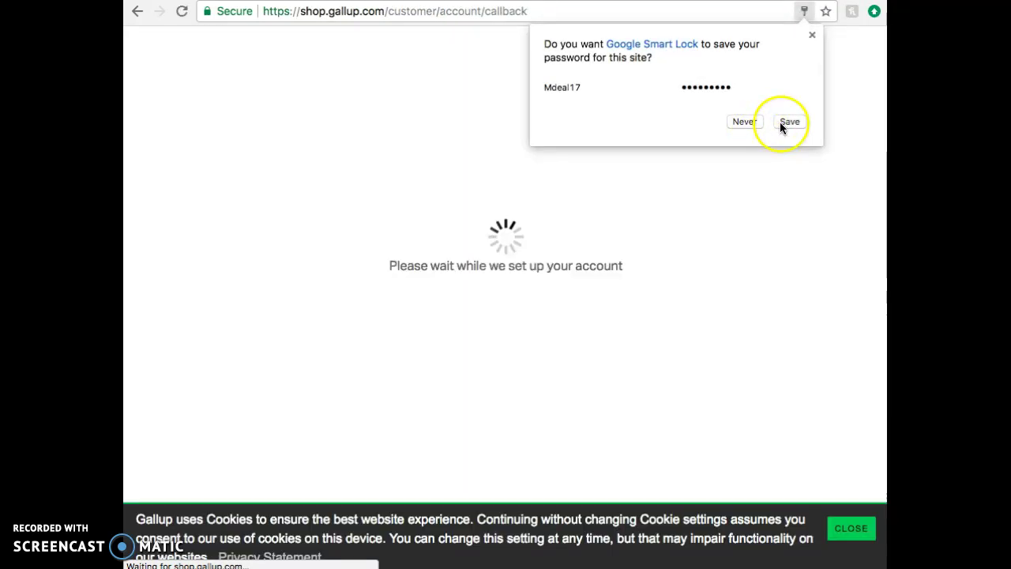
# Save the browser password, complete the Gallup Shop checkout, and return to the Gmail inbox
pyautogui.click(780, 123)
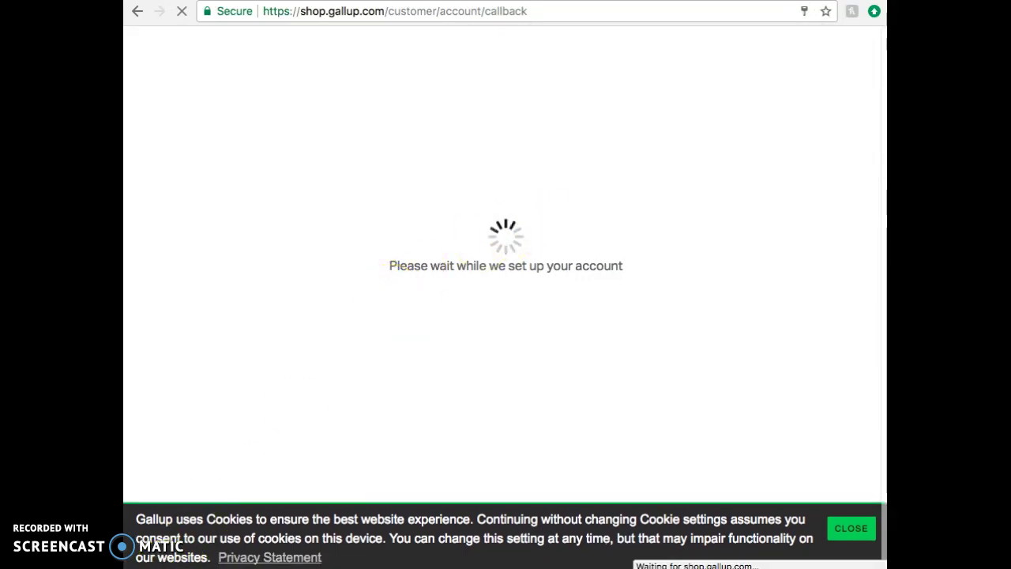
pyautogui.scroll(3, 338, 277)
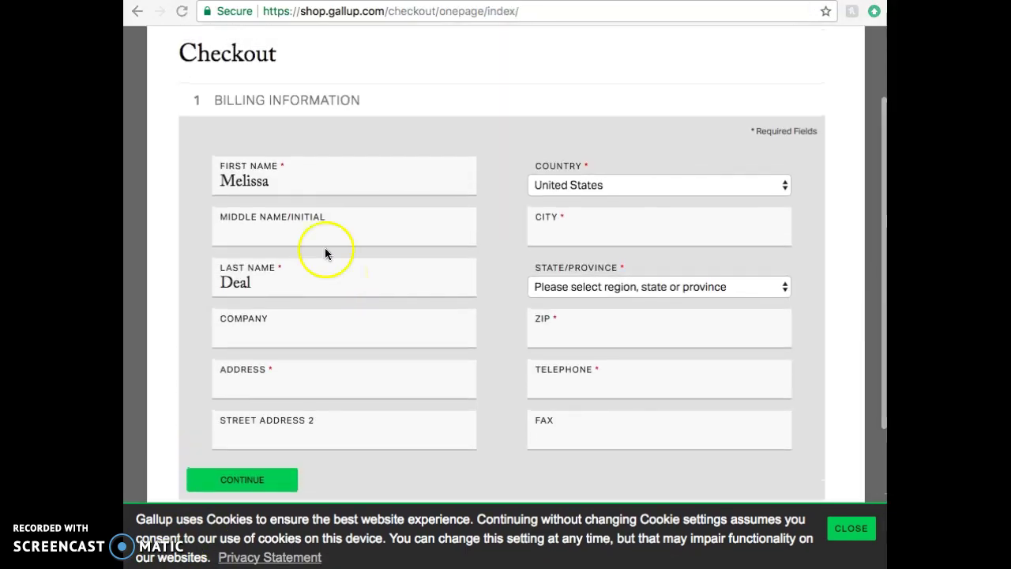
pyautogui.scroll(-1, 263, 113)
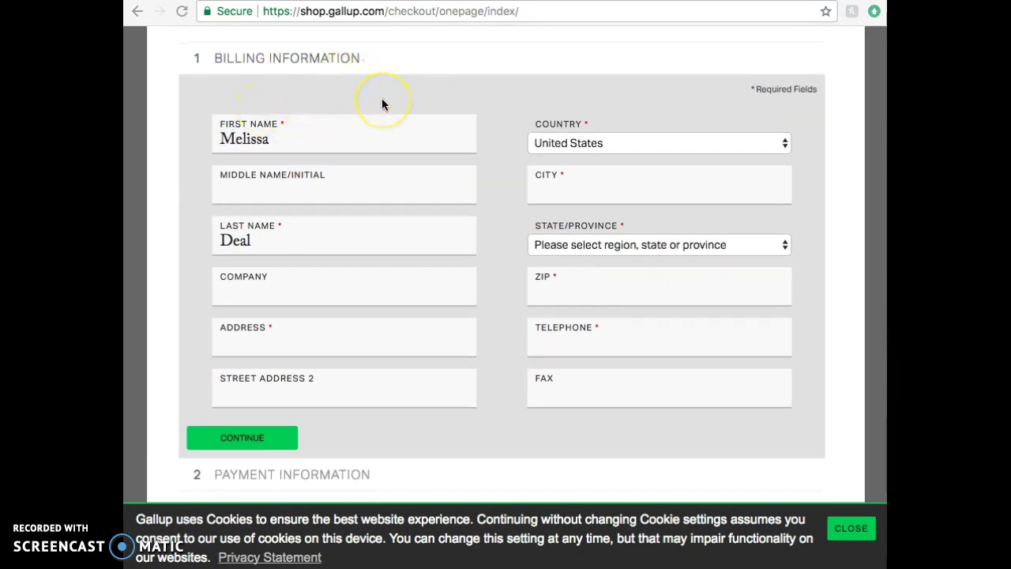
pyautogui.scroll(-1, 382, 98)
pyautogui.scroll(1, 313, 98)
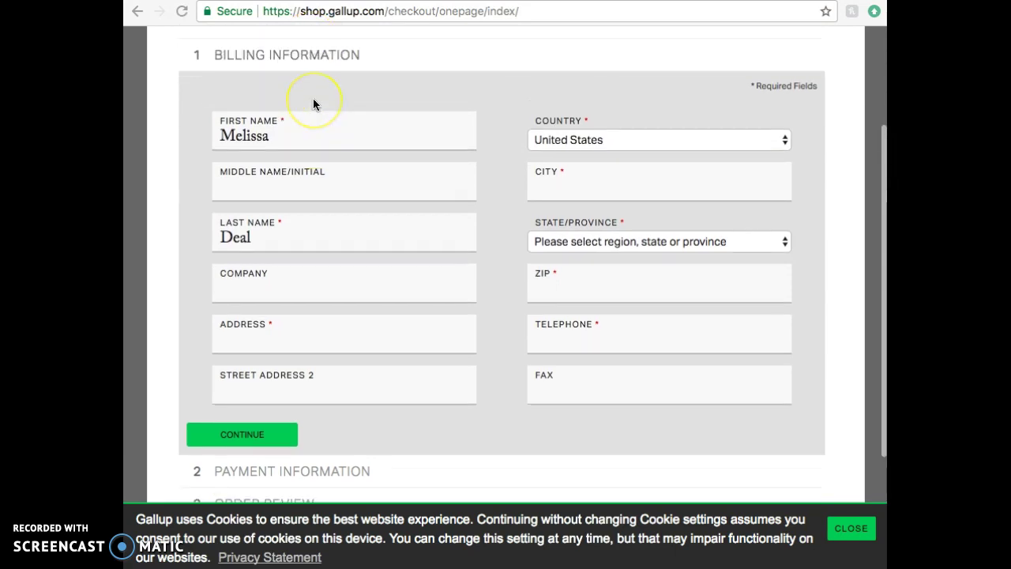
pyautogui.scroll(-2, 313, 98)
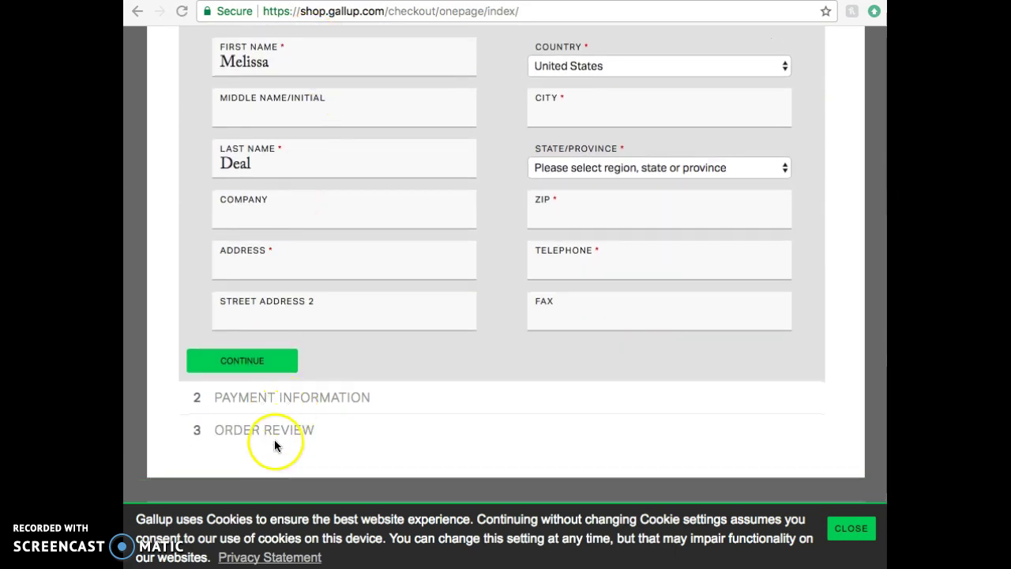
pyautogui.scroll(2, 347, 395)
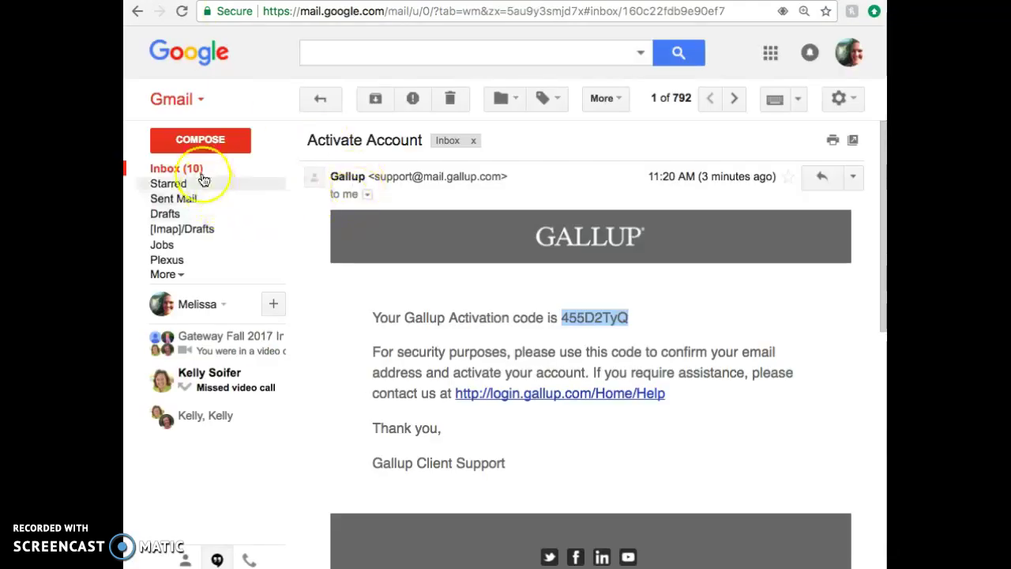
pyautogui.click(188, 168)
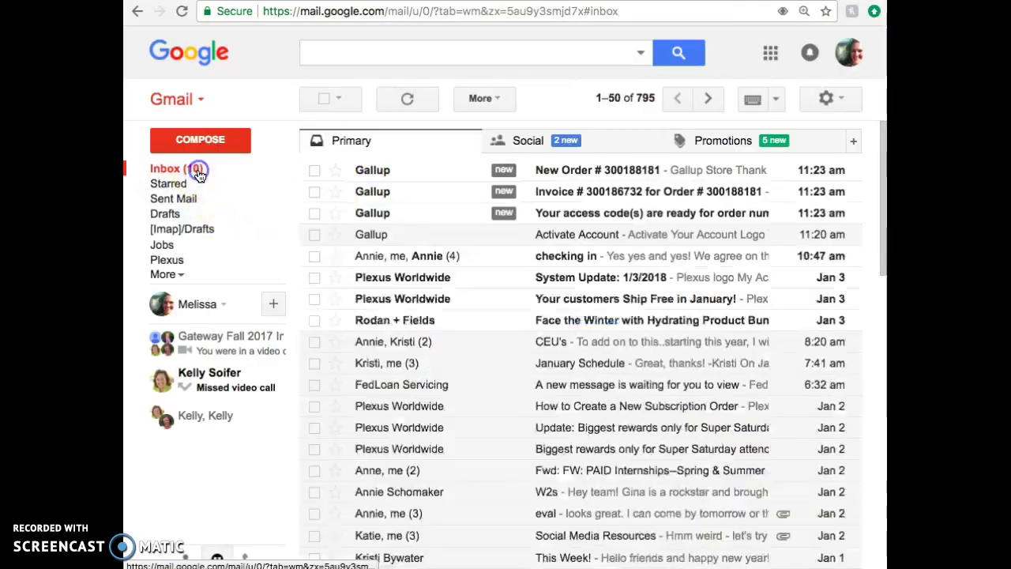
# Open Gallup's order email, then move on to the 'Your access code(s) are ready' email
pyautogui.click(435, 169)
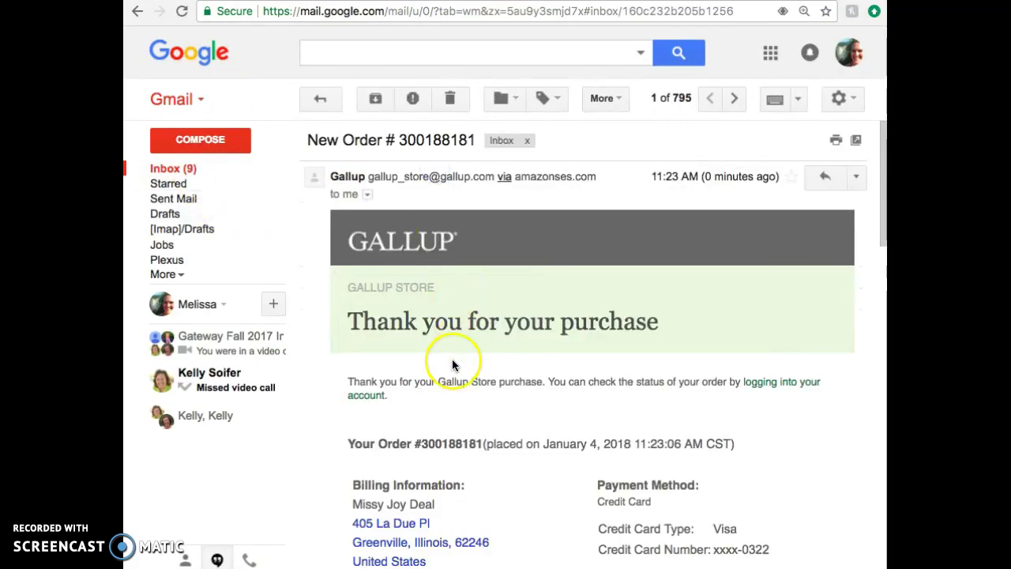
pyautogui.scroll(-4, 453, 363)
pyautogui.scroll(-7, 452, 362)
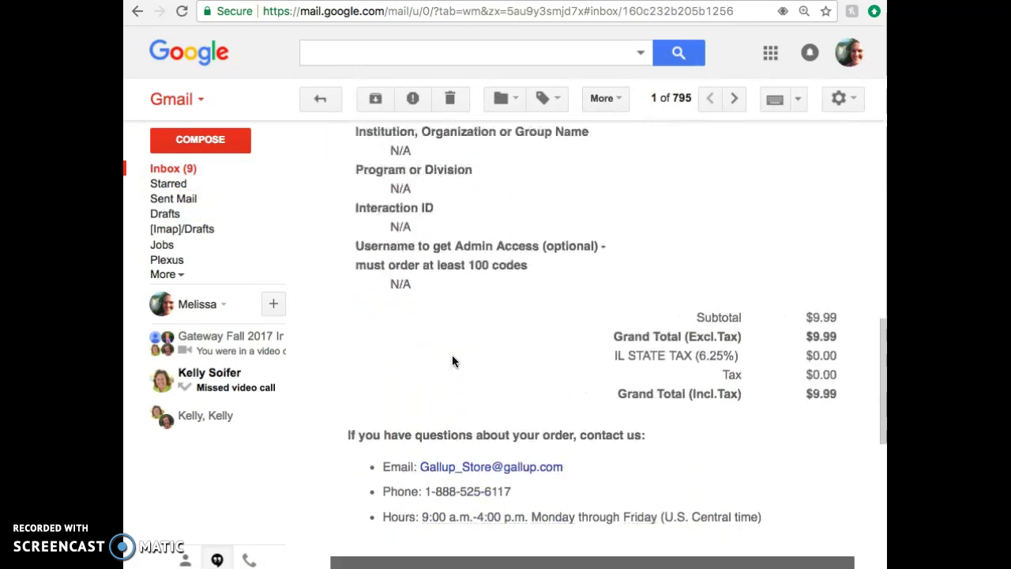
pyautogui.scroll(-1, 452, 361)
pyautogui.press('j')
pyautogui.press('j')
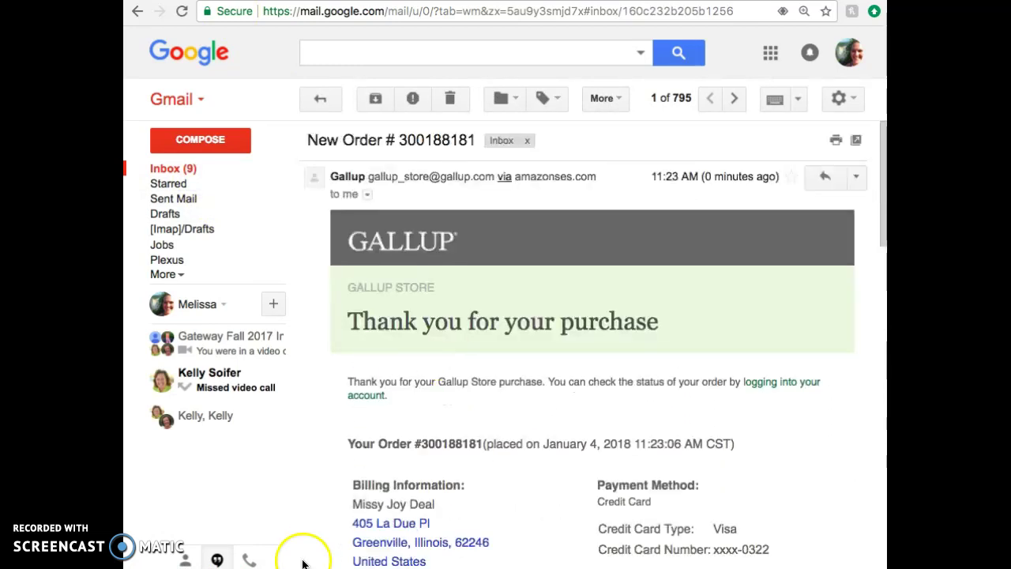
pyautogui.scroll(-1, 507, 474)
pyautogui.scroll(1, 507, 474)
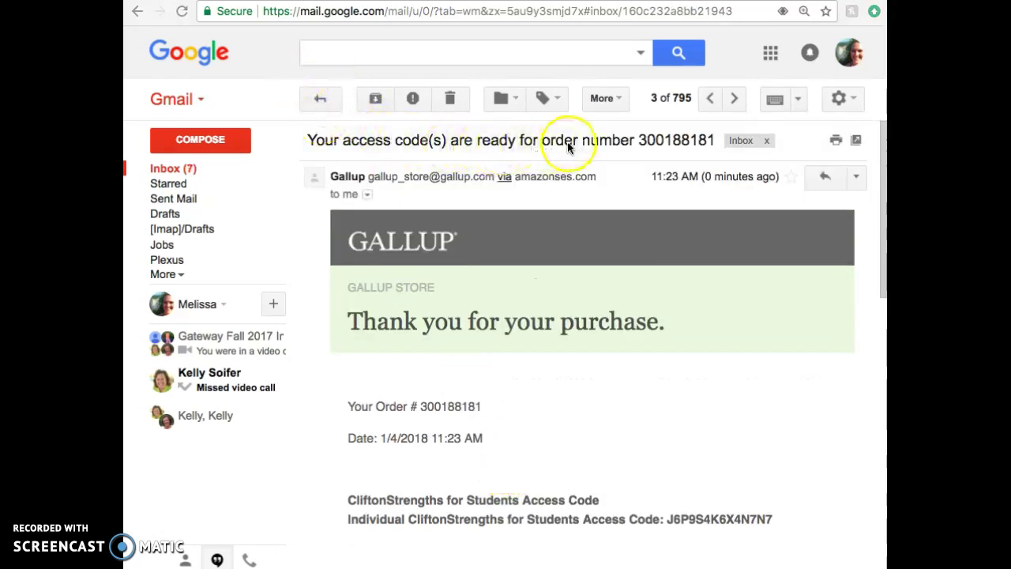
# Open the strengthsquest.com redeem link and select the Individual access code to copy
pyautogui.scroll(-3, 586, 331)
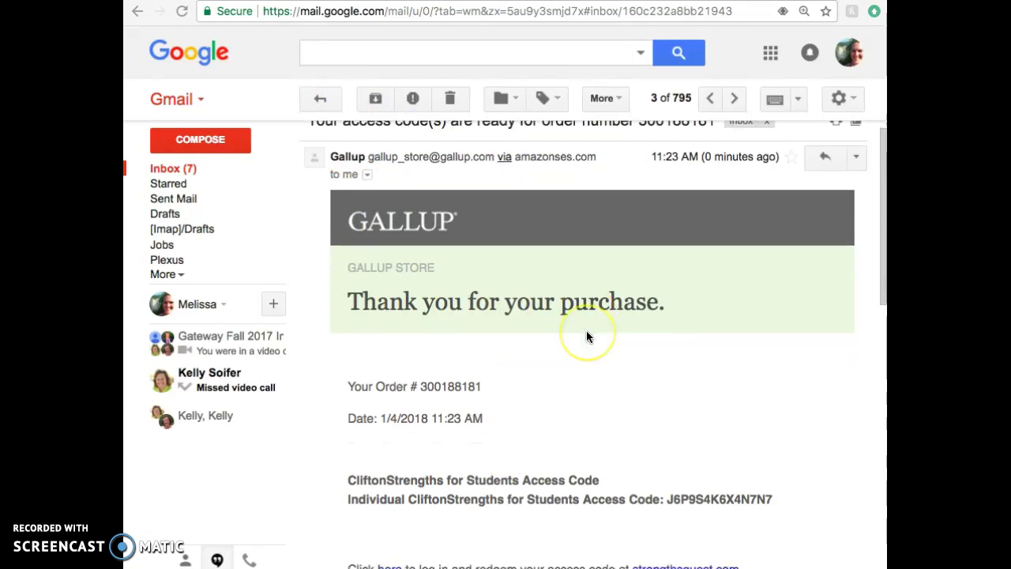
pyautogui.scroll(-2, 586, 330)
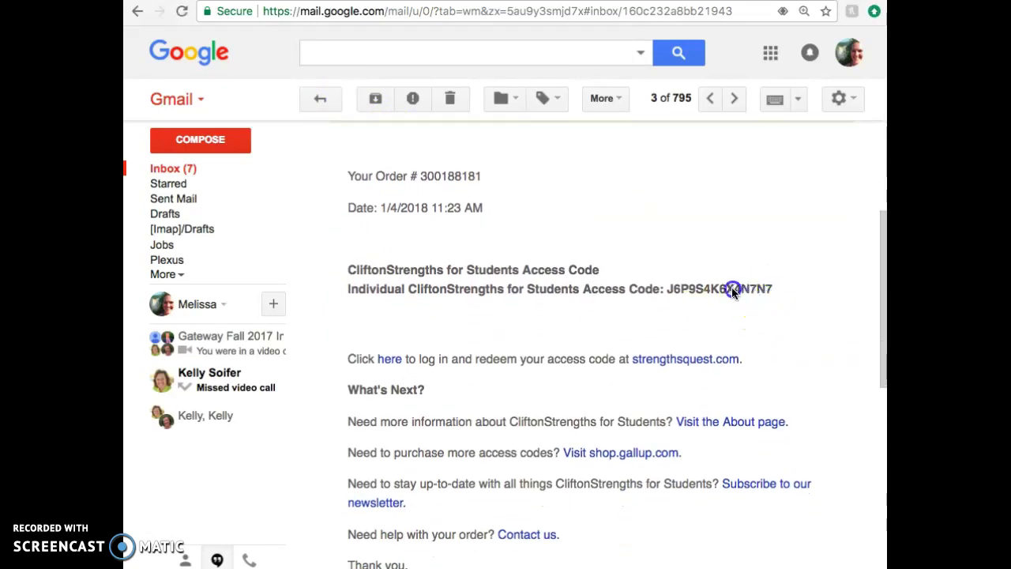
pyautogui.moveTo(667, 289); pyautogui.dragTo(778, 289)
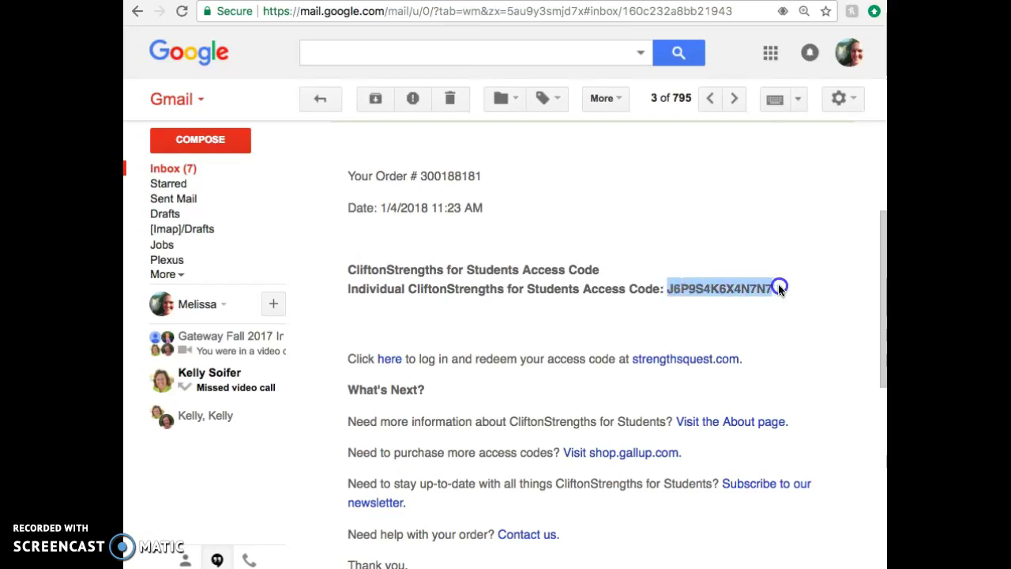
pyautogui.click(656, 316)
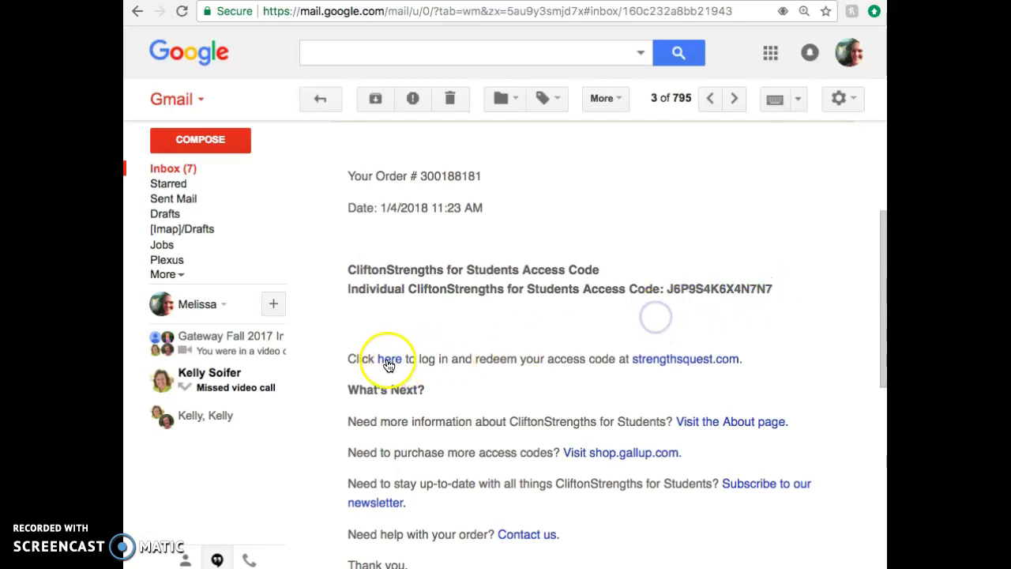
pyautogui.click(389, 362)
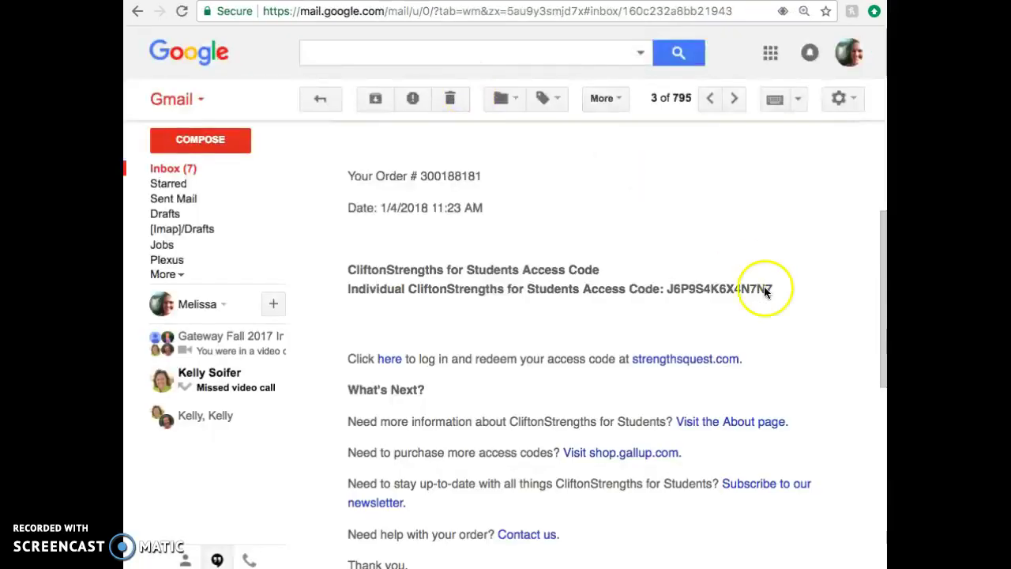
pyautogui.moveTo(772, 289); pyautogui.dragTo(669, 289)
pyautogui.hotkey('ctrl', 'c')
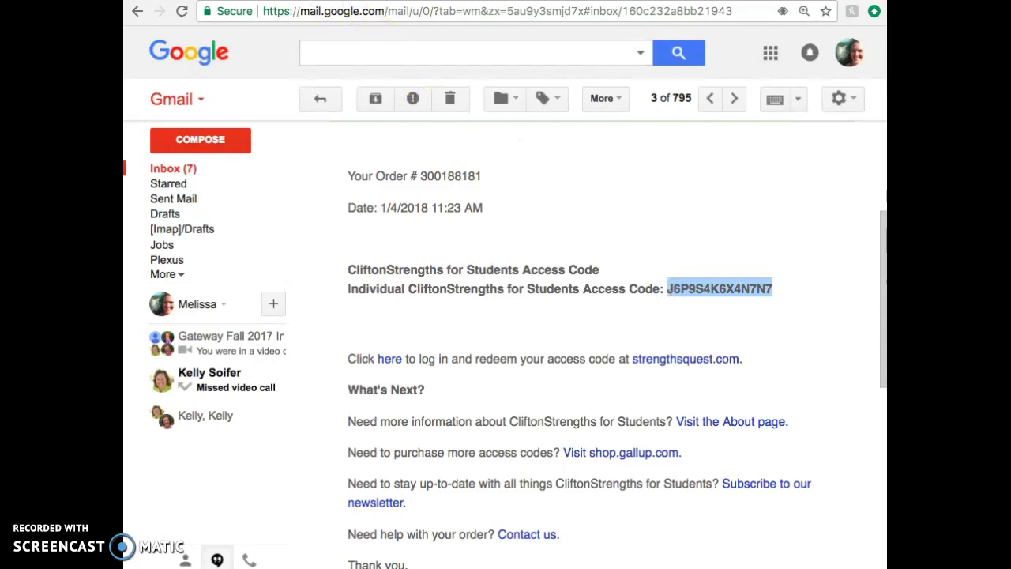
# On the StrengthsQuest tab, enter the account username and password and sign in
pyautogui.hotkey('ctrl', 'Tab')
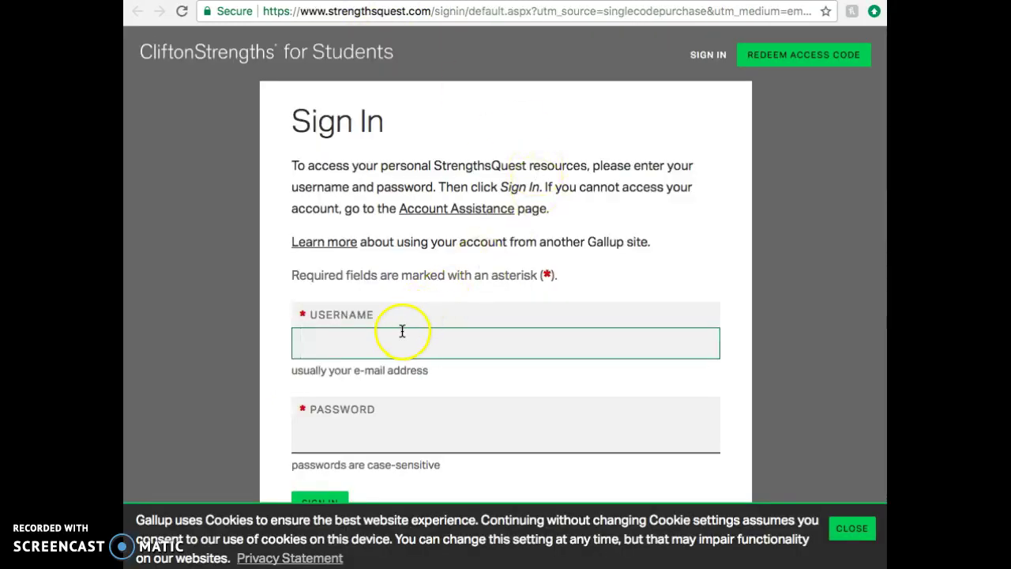
pyautogui.write('mdeal17')
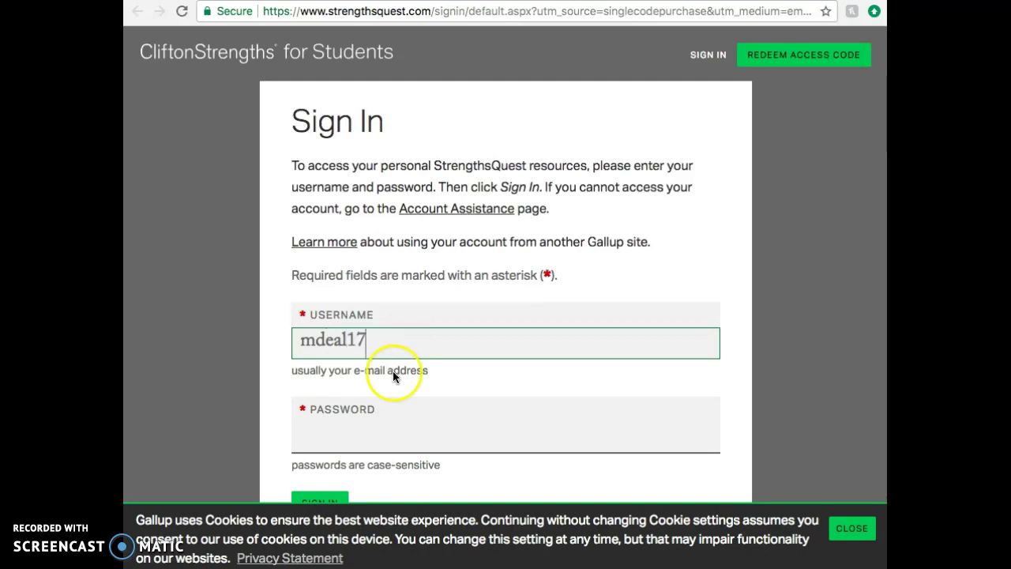
pyautogui.rightClick(382, 412)
pyautogui.click(319, 441)
pyautogui.write('•••••••••')
pyautogui.click(267, 527)
pyautogui.click(306, 498)
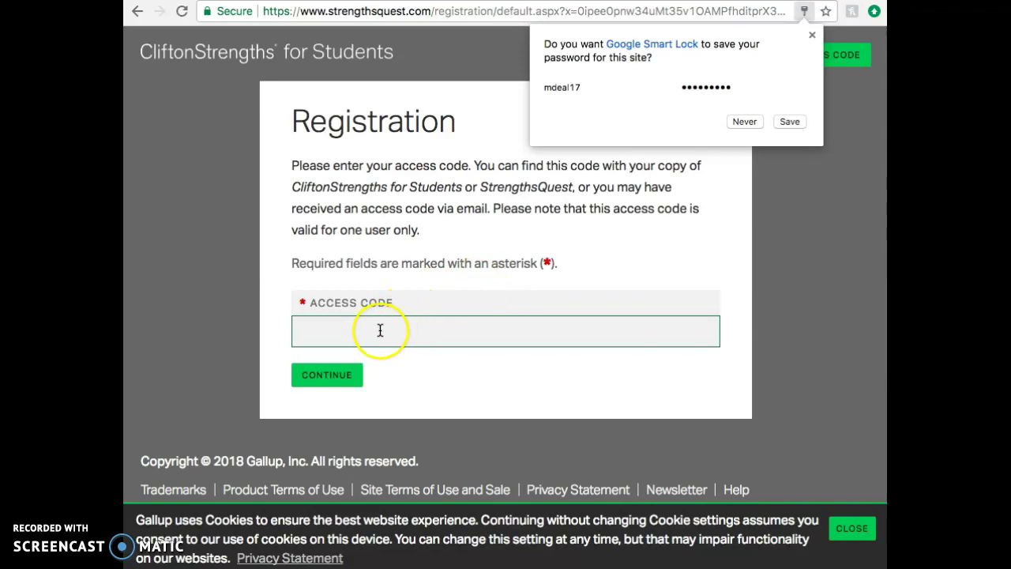
# Paste the copied access code into the Access Code field and submit it to complete registration
pyautogui.click(372, 335)
pyautogui.hotkey('ctrl', 'v')
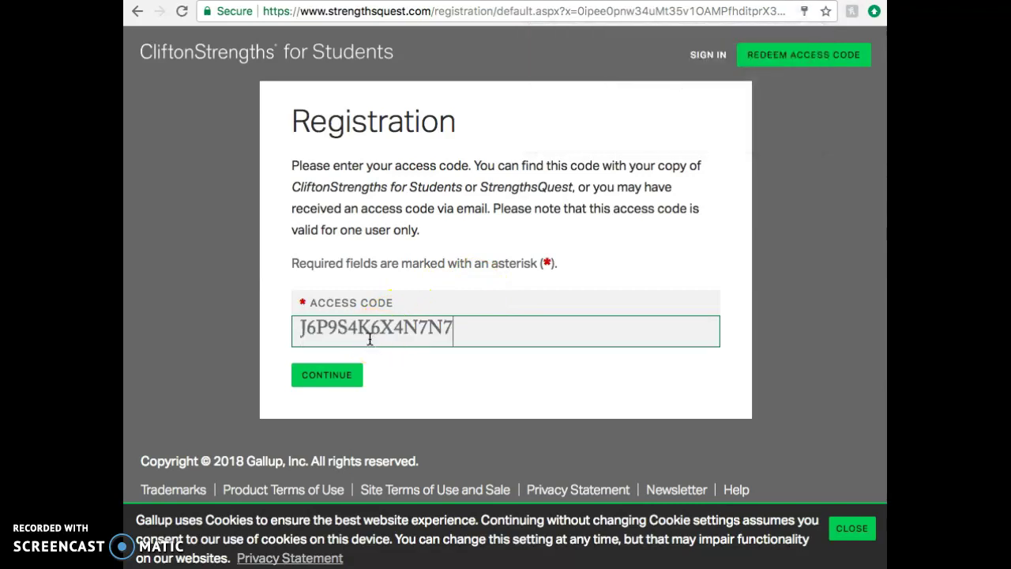
pyautogui.click(333, 378)
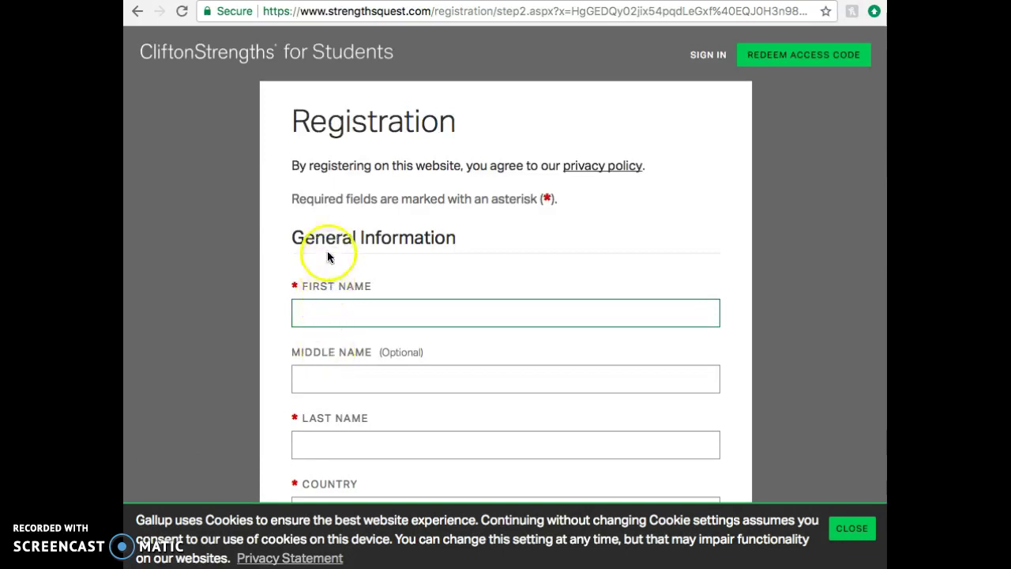
pyautogui.scroll(-6, 329, 244)
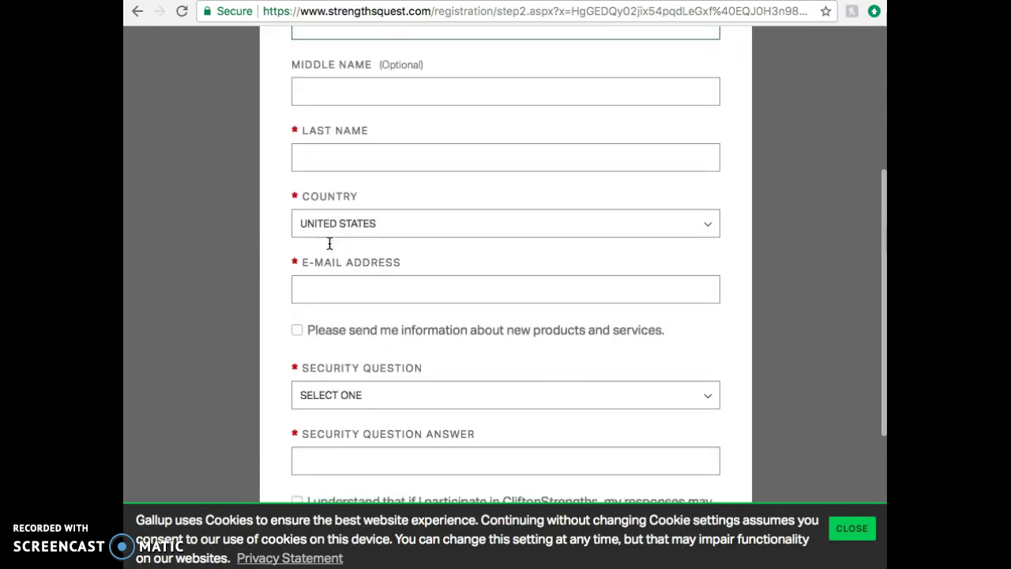
pyautogui.scroll(-1, 329, 243)
pyautogui.scroll(7, 324, 241)
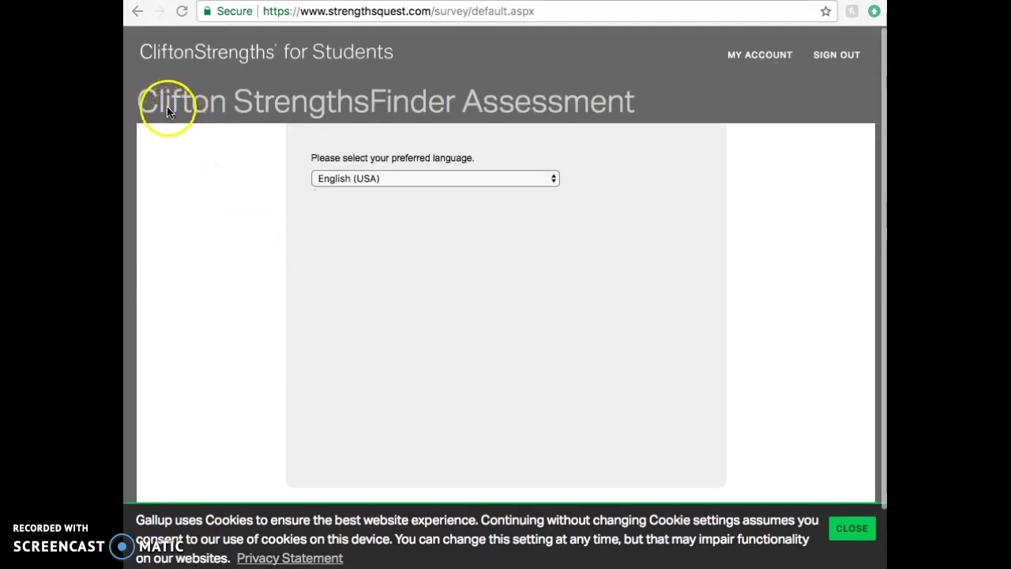
# Set English (USA) as the assessment language and proceed to take the Clifton StrengthsFinder assessment
pyautogui.click(406, 182)
pyautogui.click(410, 180)
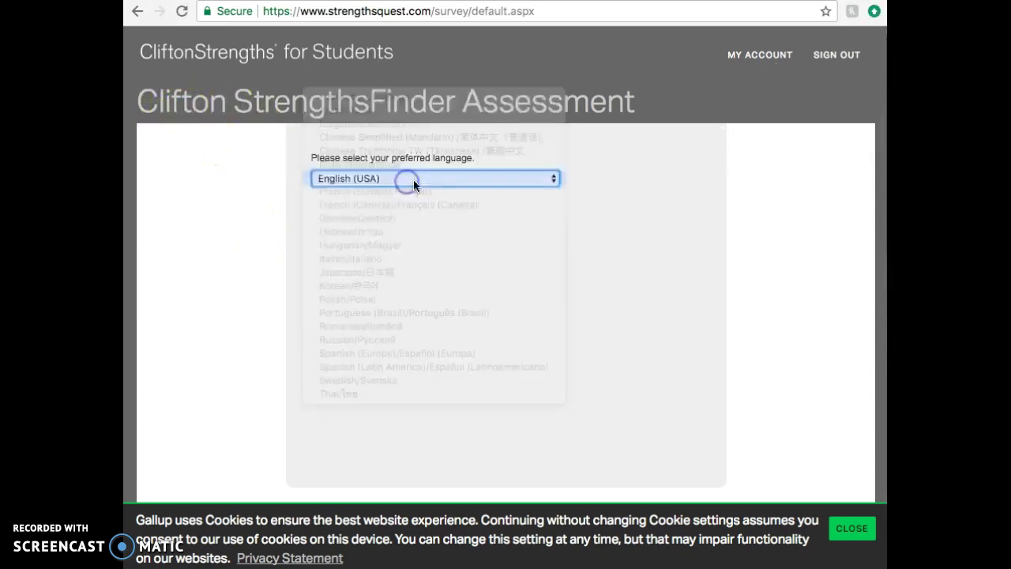
pyautogui.scroll(-1, 700, 346)
pyautogui.scroll(-1, 699, 345)
pyautogui.click(501, 426)
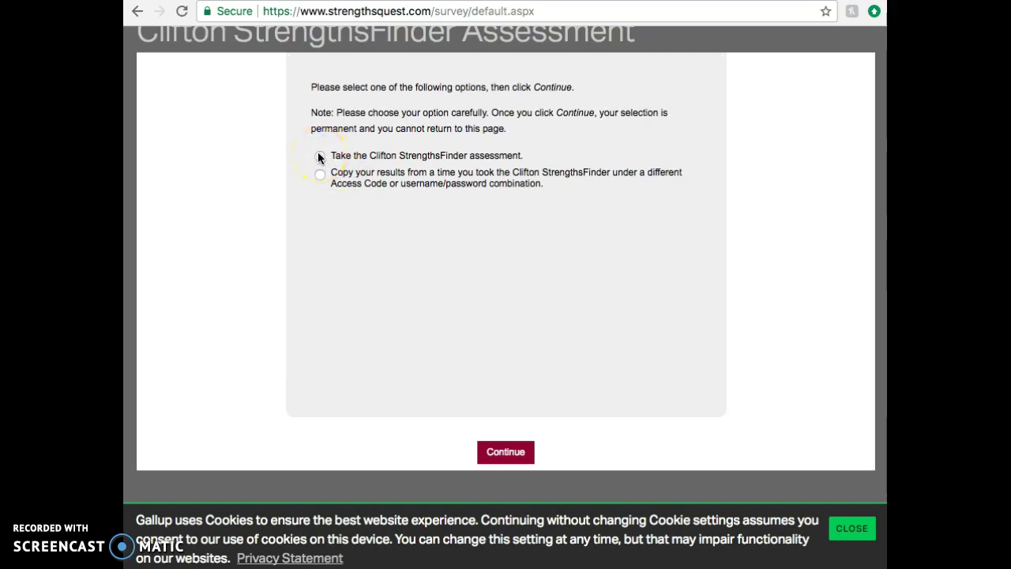
pyautogui.click(519, 449)
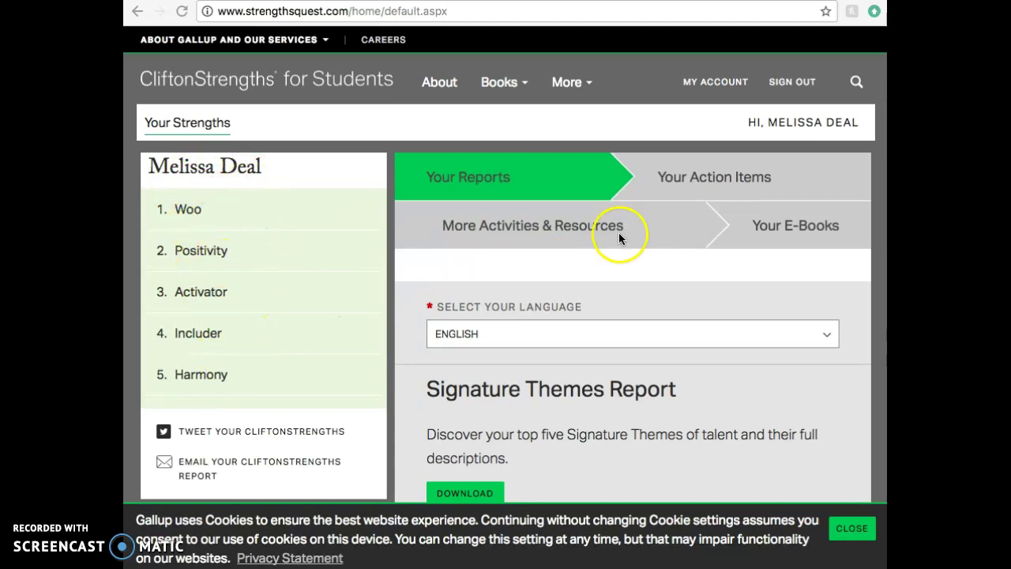
pyautogui.scroll(-3, 559, 199)
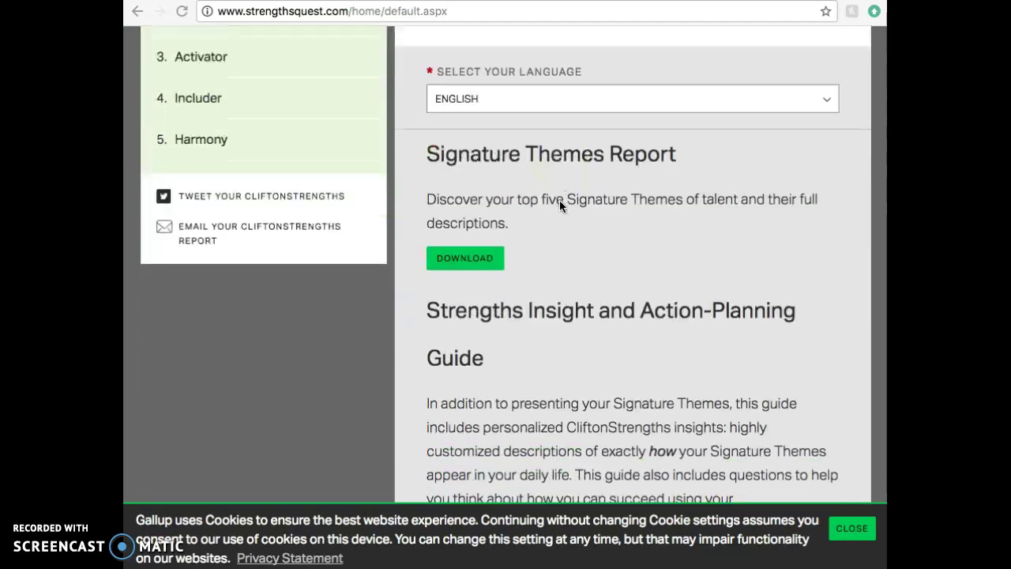
pyautogui.scroll(-10, 559, 199)
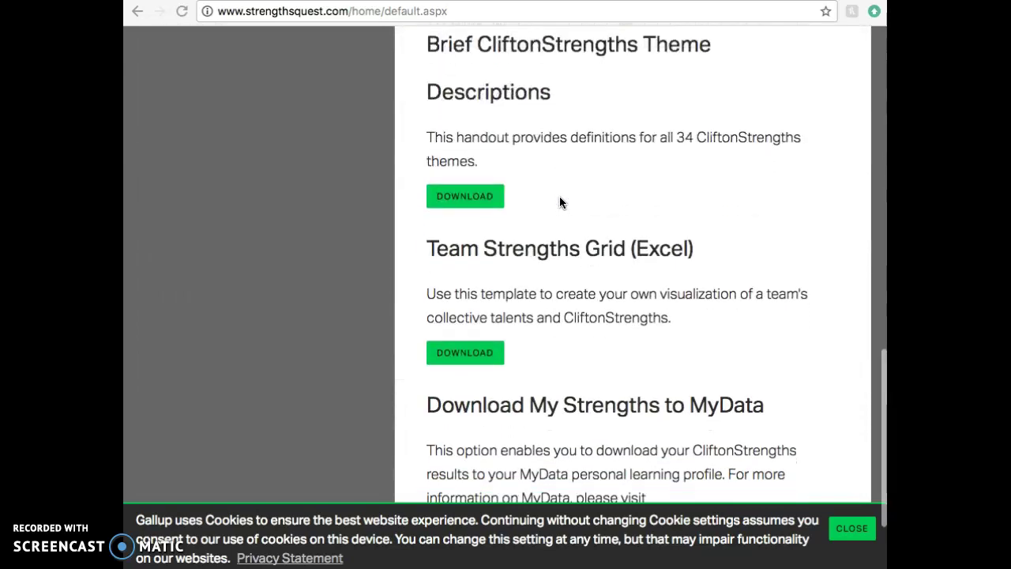
pyautogui.scroll(14, 559, 203)
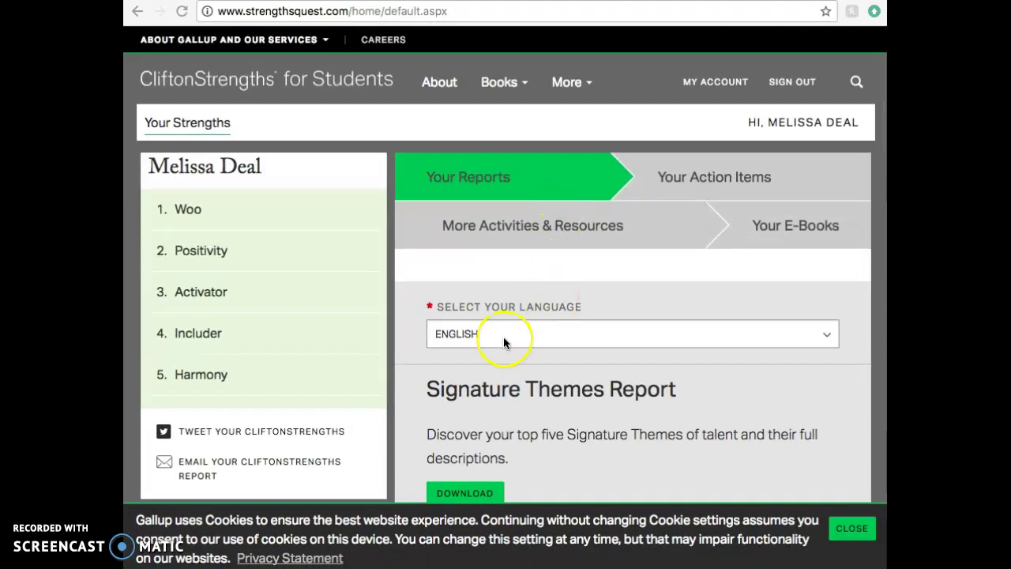